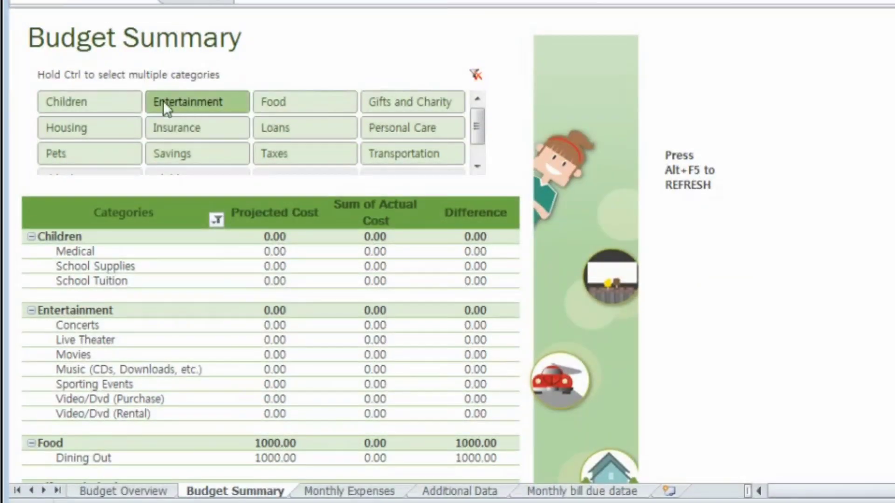
left_click(203, 102)
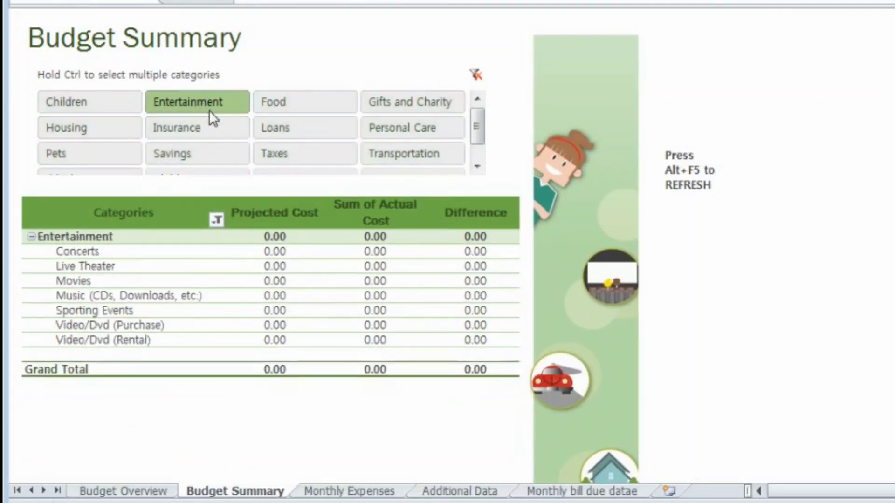
left_click(91, 109)
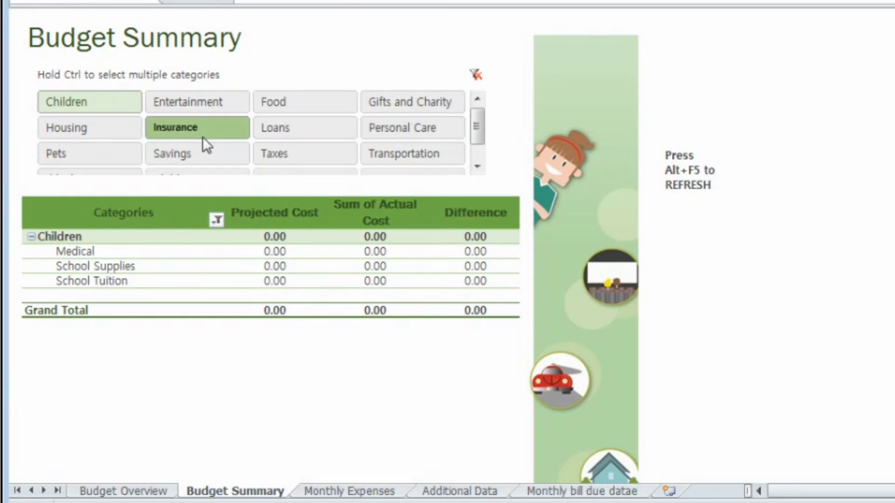
left_click(115, 129)
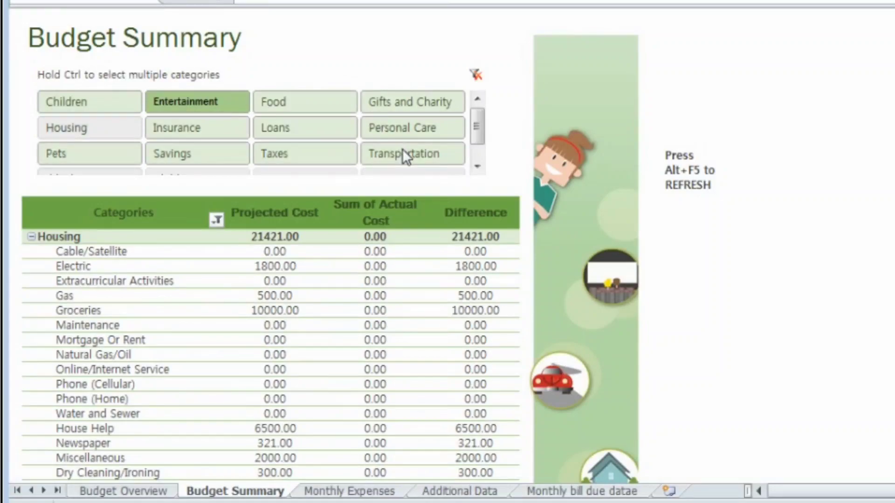
key("alt+c")
scroll(447, 275, "down", 5)
scroll(438, 279, "up", 5)
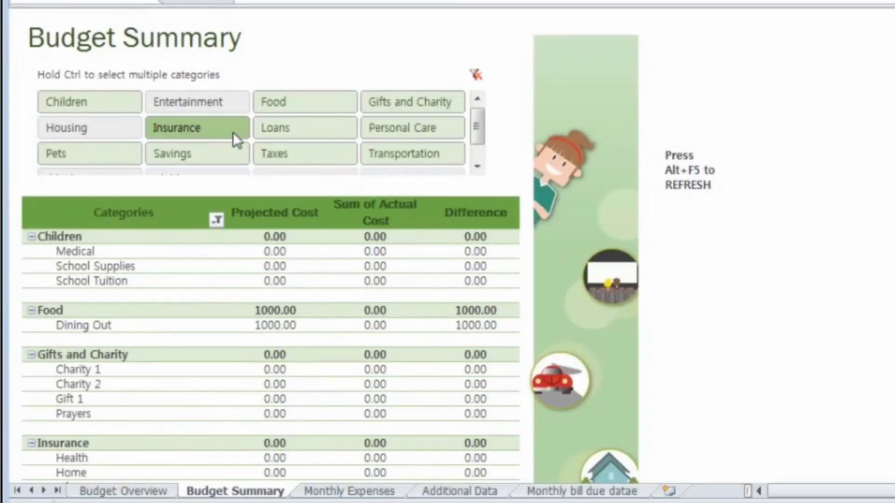
left_click(189, 107, "ctrl")
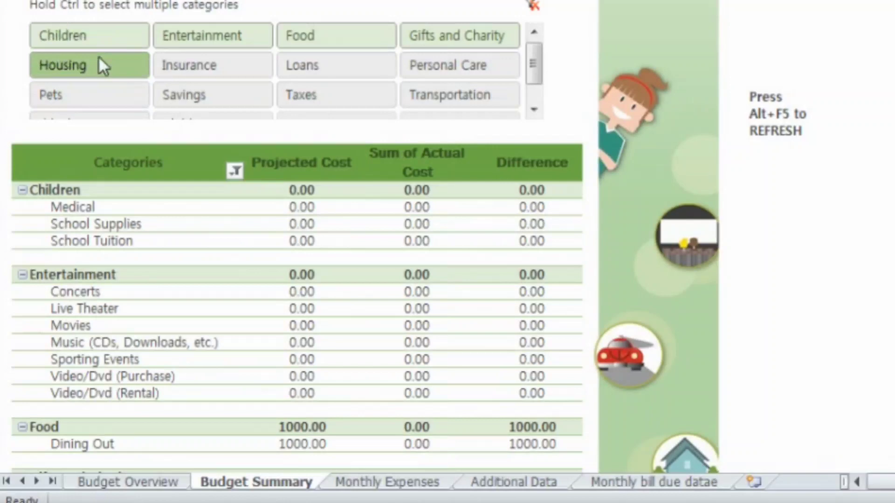
scroll(361, 261, "down", 5)
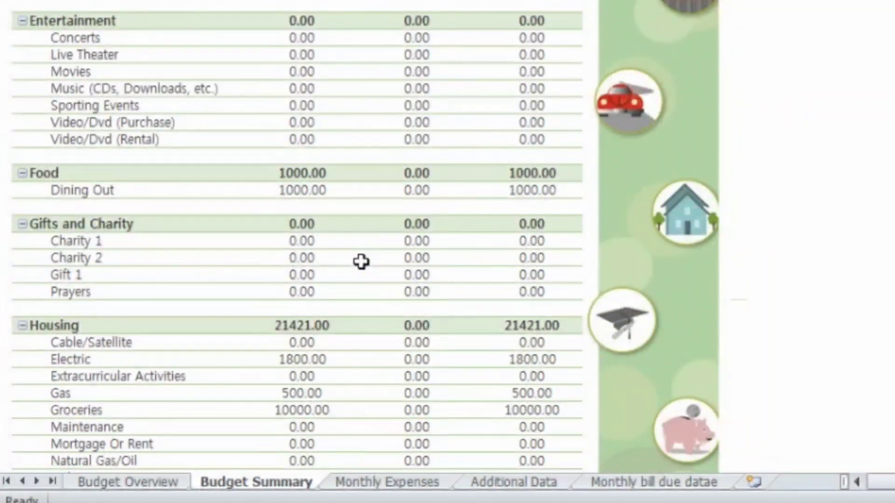
scroll(373, 266, "down", 1)
scroll(418, 321, "down", 1)
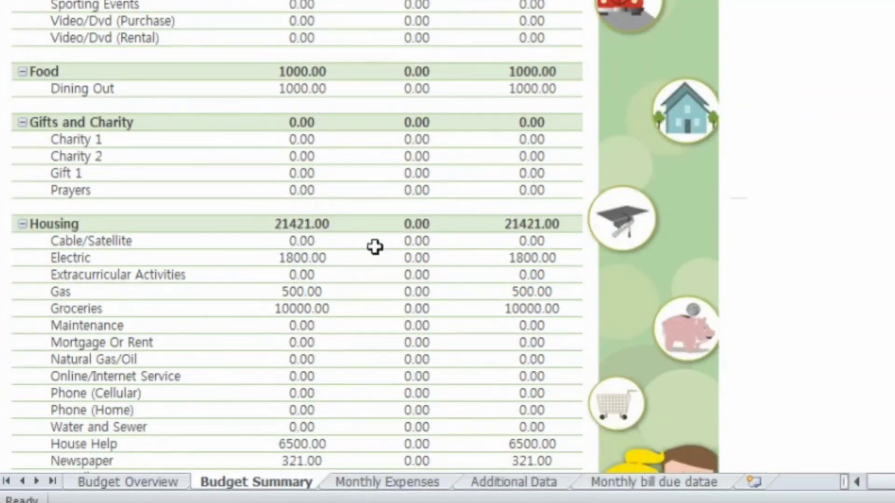
scroll(424, 259, "down", 1)
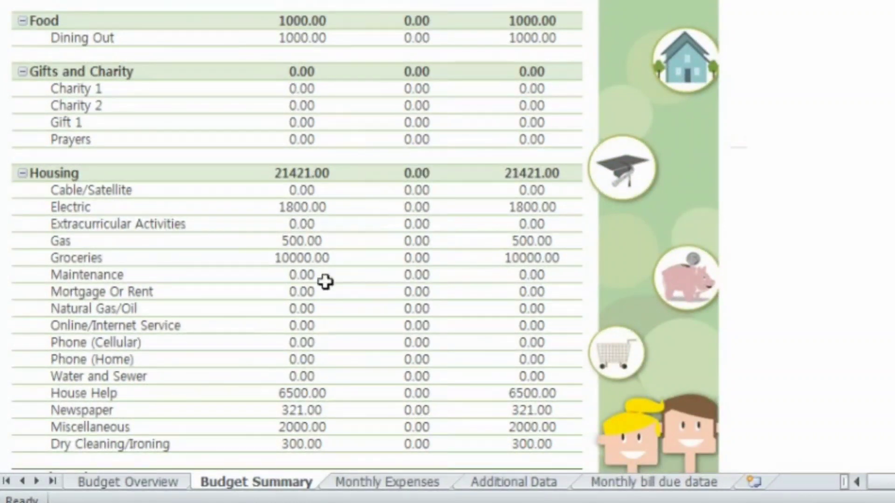
scroll(433, 410, "down", 1)
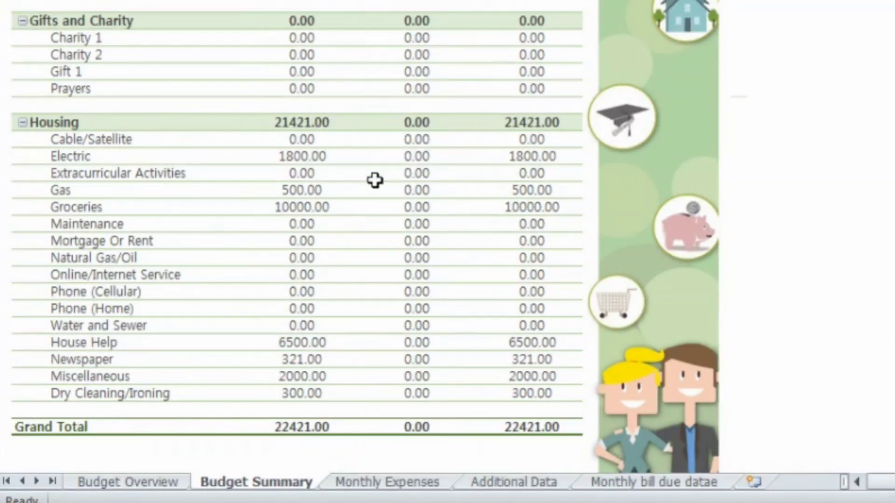
scroll(466, 310, "up", 1)
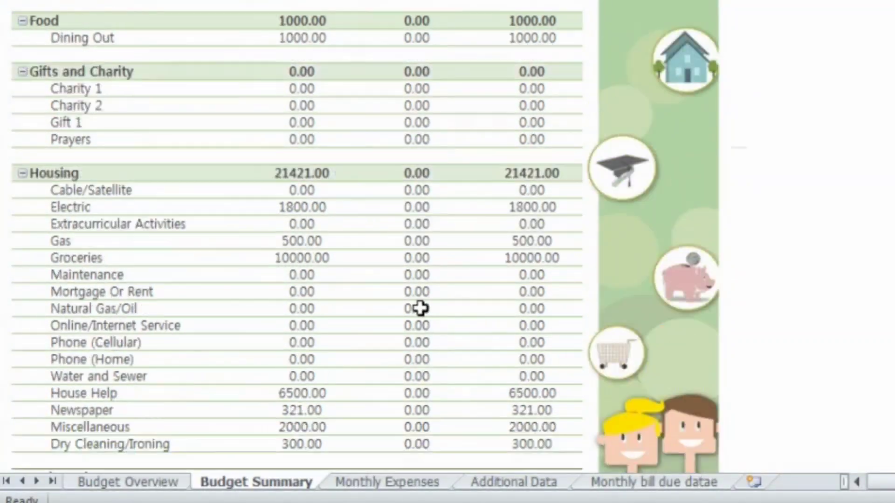
scroll(421, 309, "up", 2)
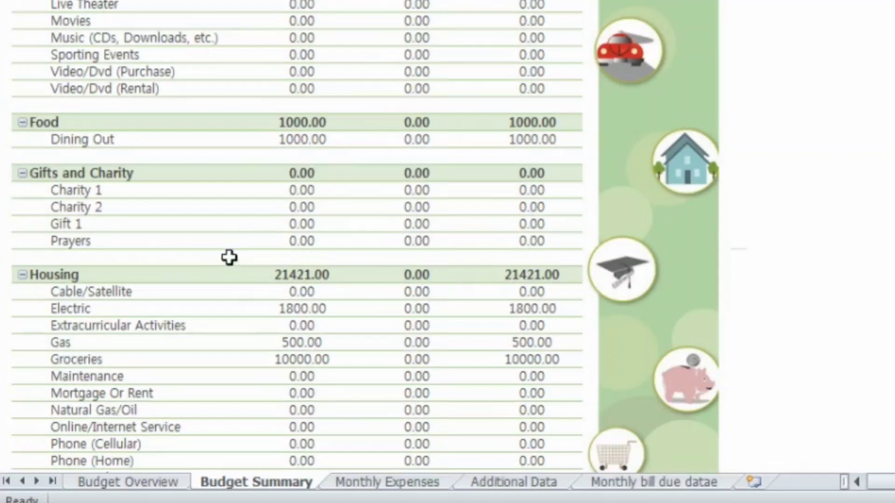
scroll(317, 153, "up", 1)
scroll(336, 158, "up", 5)
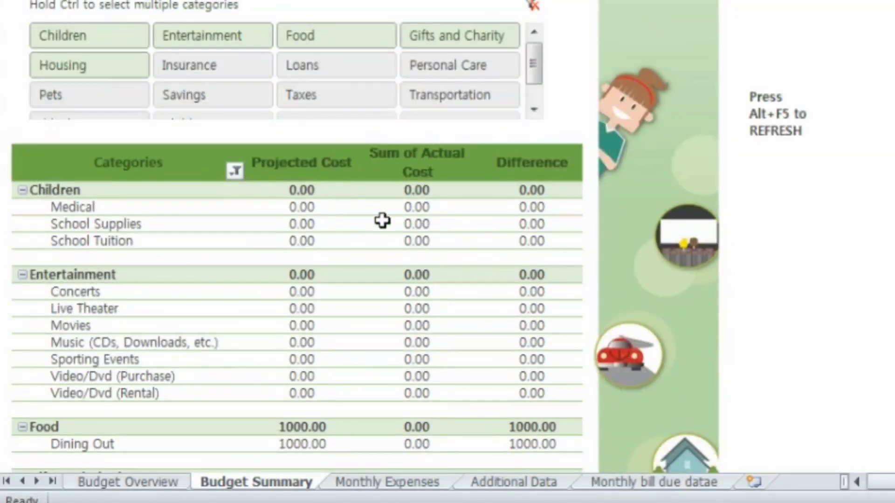
scroll(379, 221, "down", 5)
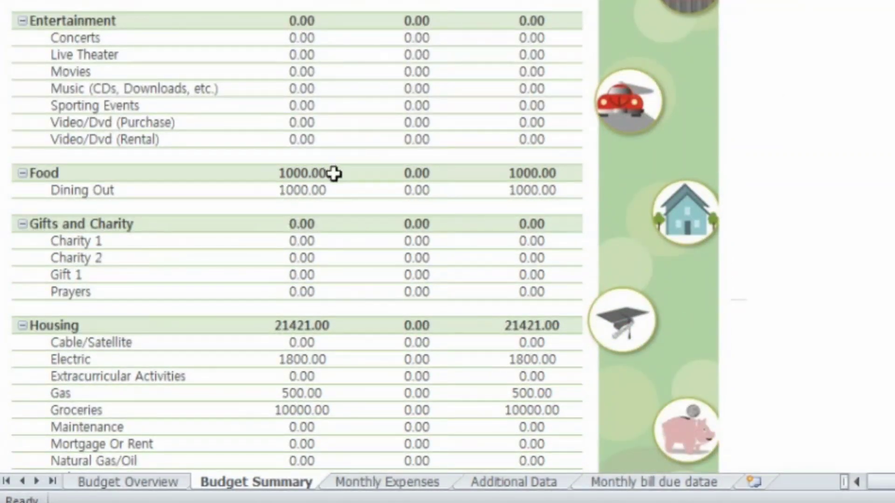
left_click(385, 484)
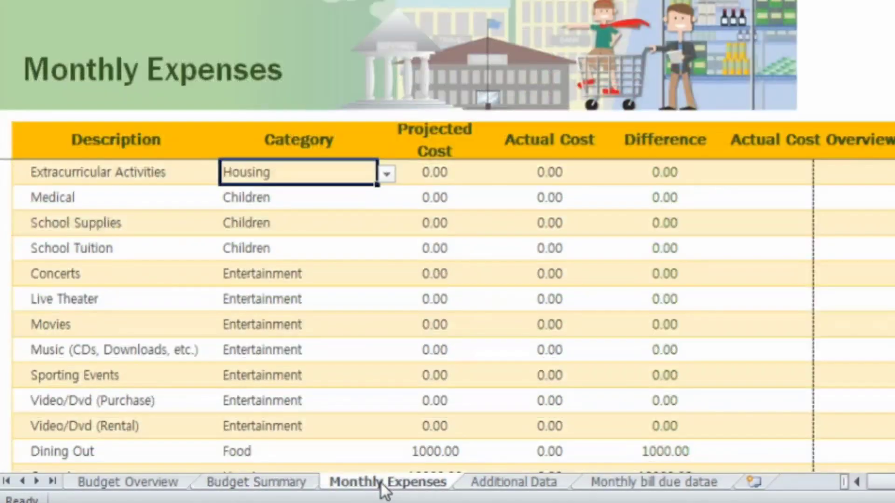
left_click(279, 484)
scroll(417, 317, "up", 5)
scroll(419, 321, "down", 8)
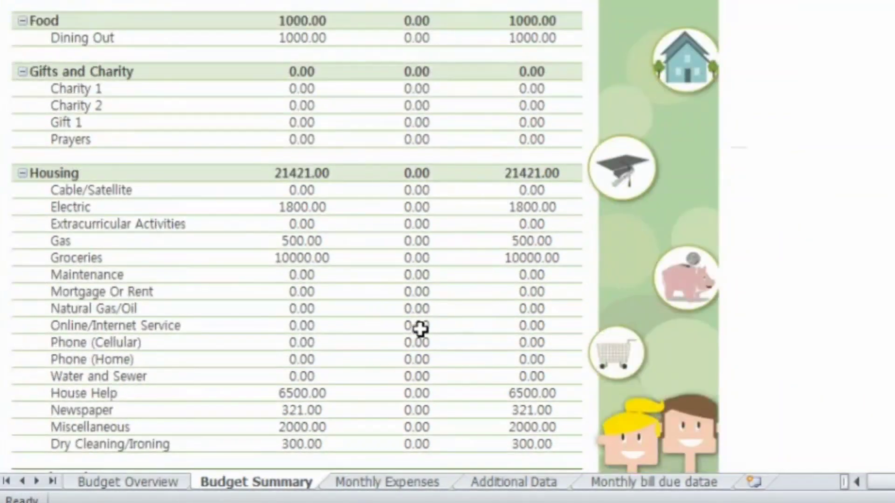
scroll(421, 336, "down", 4)
scroll(331, 66, "up", 4)
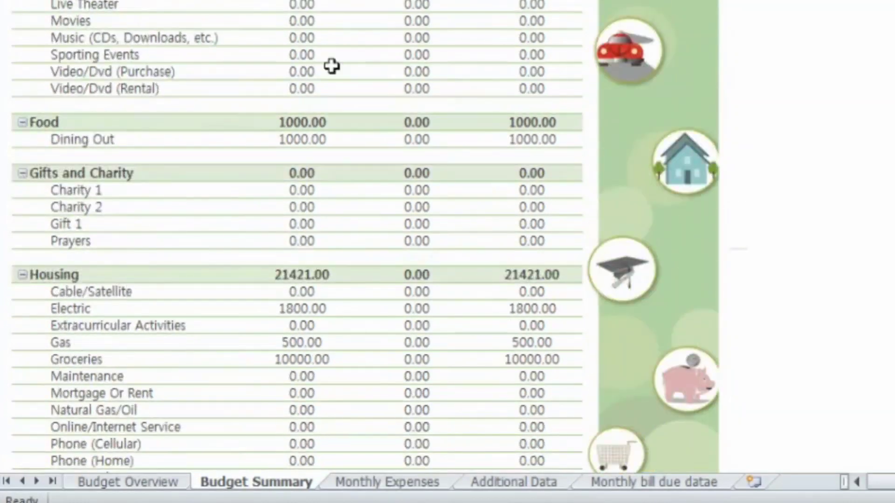
scroll(363, 296, "up", 6)
scroll(289, 254, "down", 5)
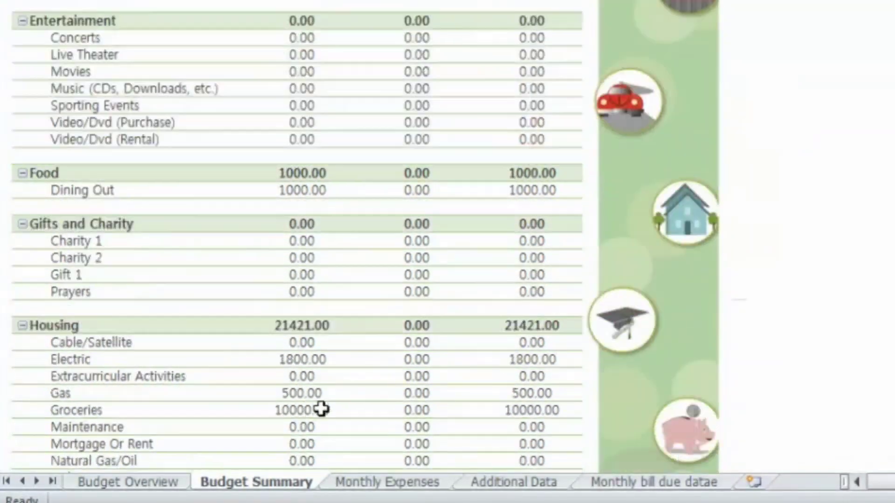
left_click(396, 482)
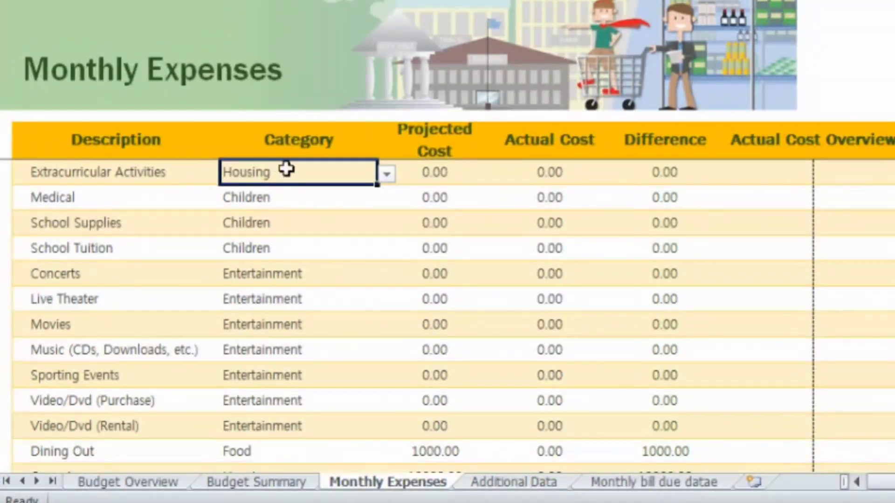
left_click(90, 172)
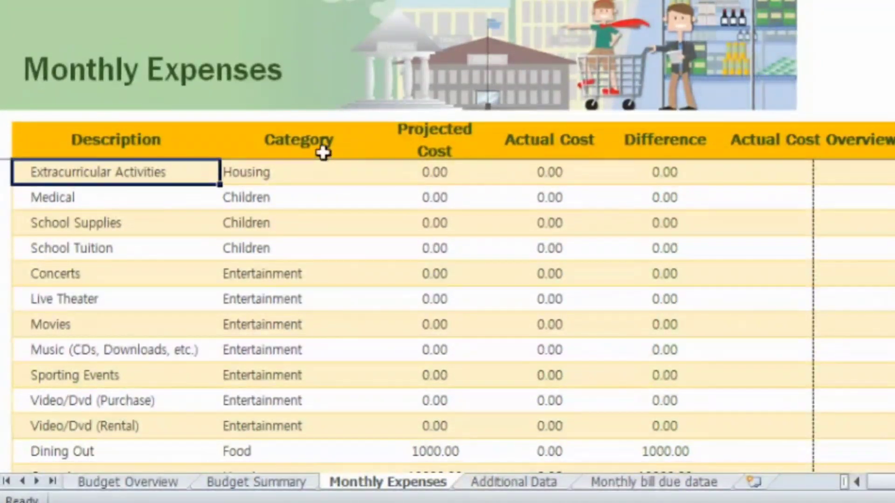
left_click(285, 177)
left_click(387, 174)
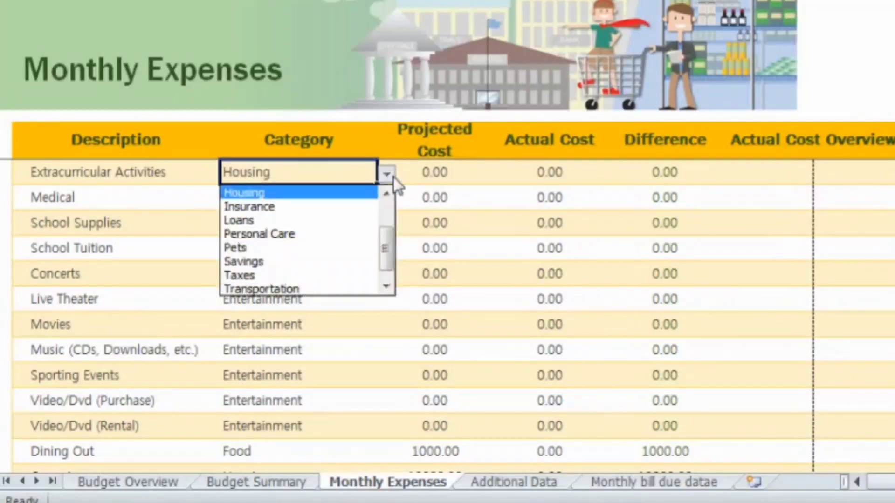
left_click(107, 193)
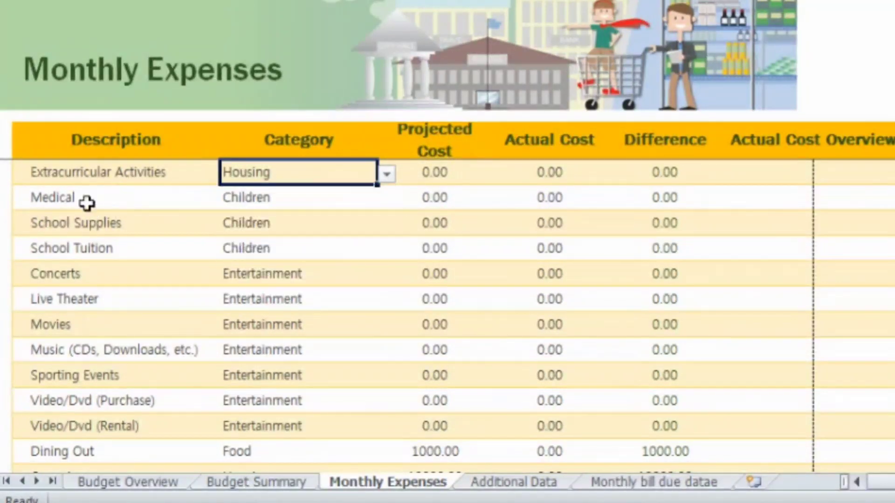
left_click(309, 192)
left_click(386, 201)
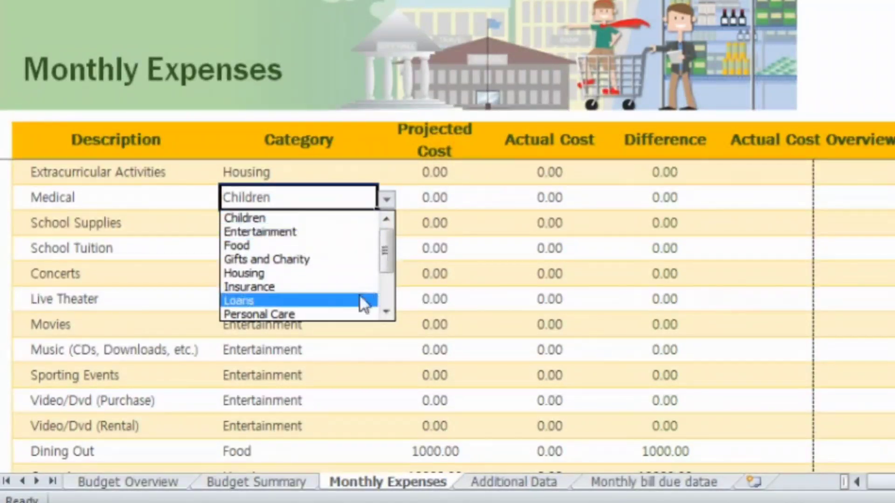
left_click(106, 222)
left_click(128, 225)
left_click(300, 229)
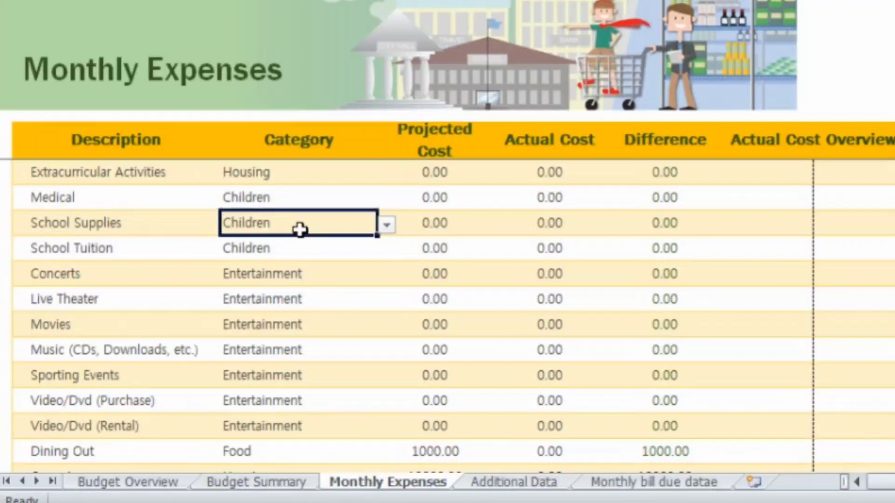
left_click(386, 226)
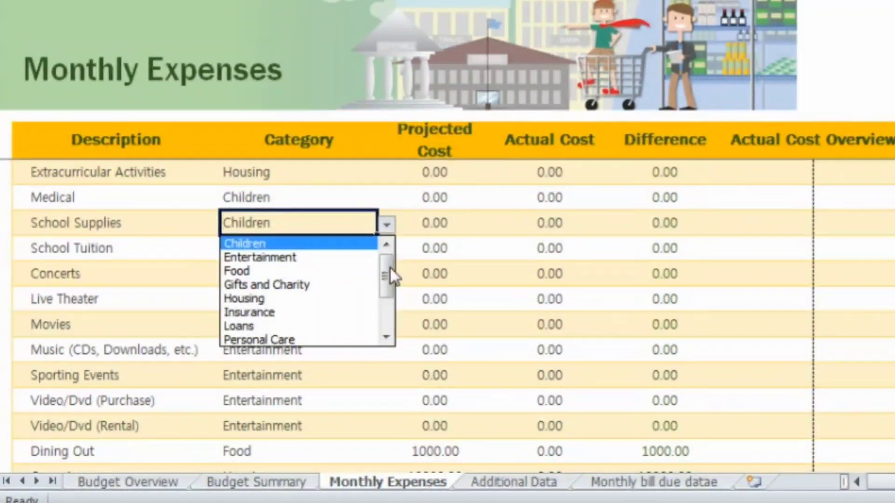
left_click_drag(390, 268, 390, 257)
left_click(96, 243)
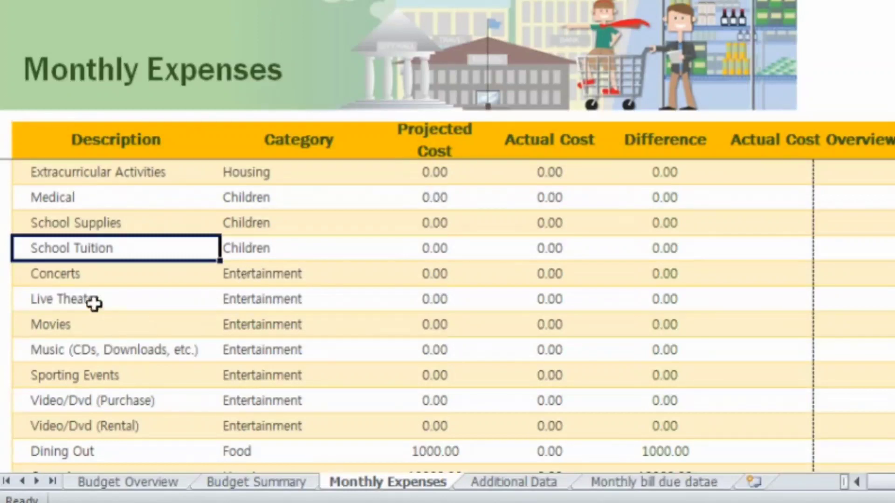
left_click(94, 304)
left_click(359, 304)
left_click(386, 303)
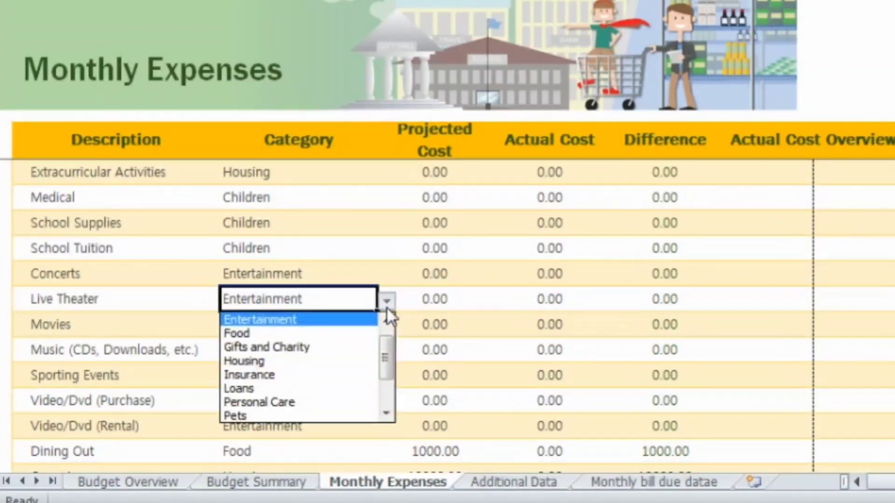
left_click(121, 324)
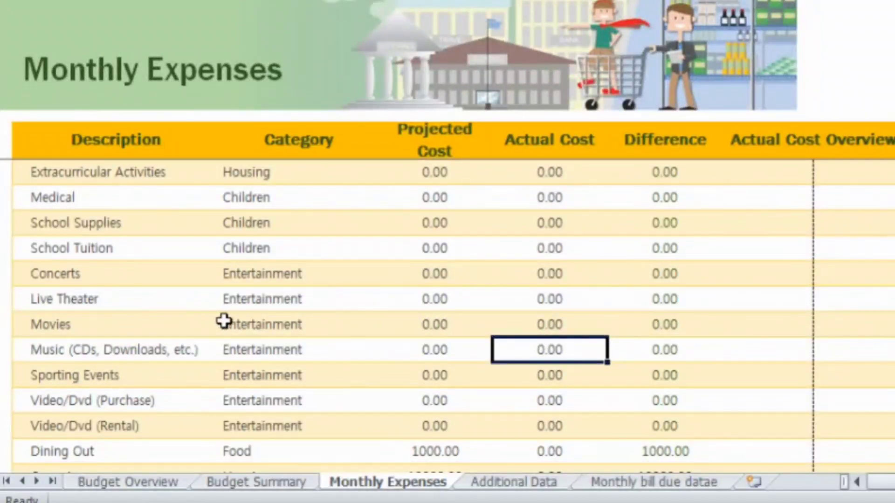
scroll(402, 315, "down", 1)
scroll(410, 342, "up", 1)
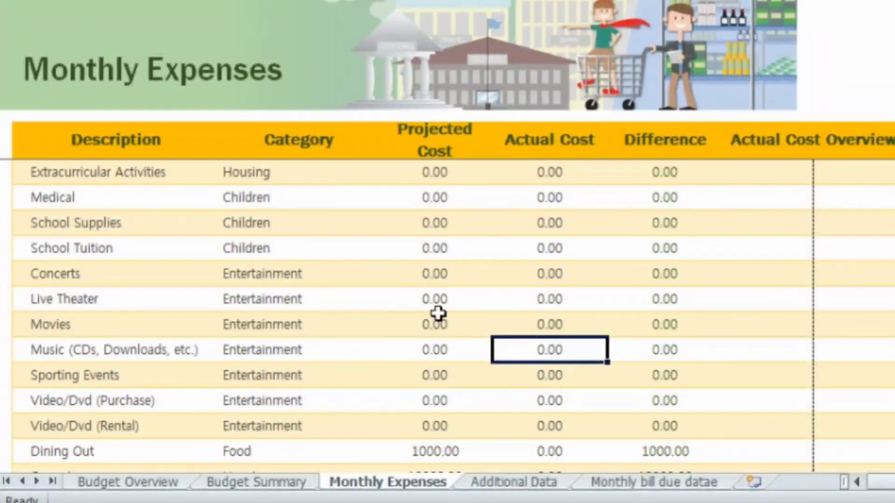
left_click(80, 451)
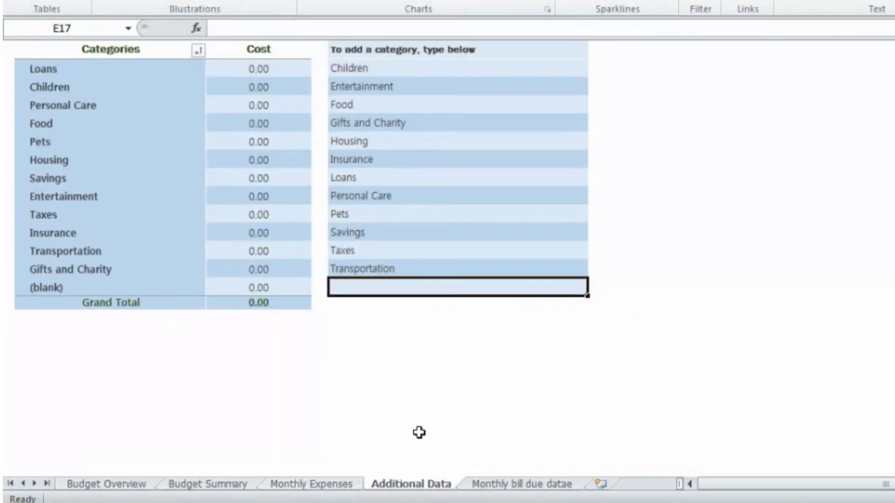
Step: Check the Newspaper (321.00) and Miscellaneous (2000.00) projected costs, then scroll down to the Pets–Transportation rows
scroll(454, 431, "up", 3)
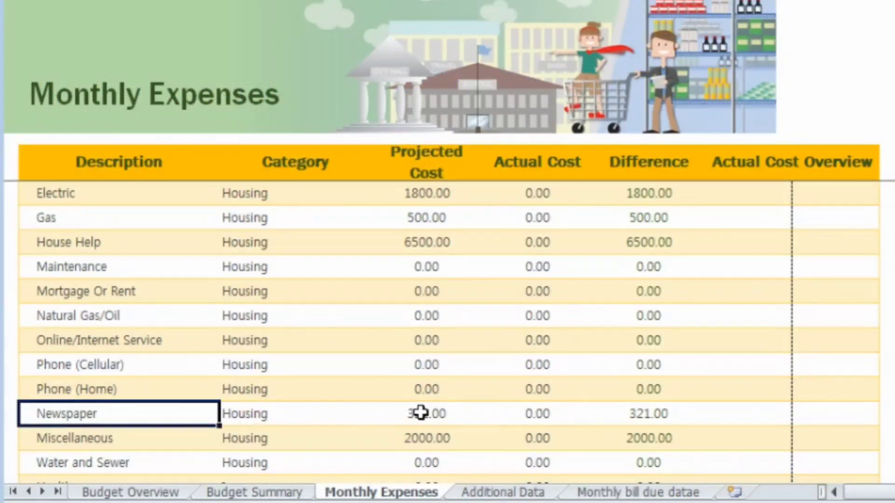
left_click(419, 413)
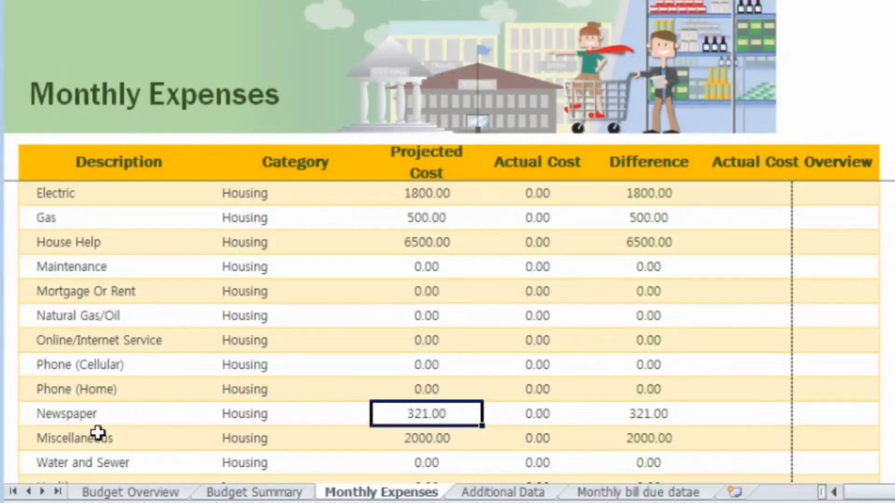
left_click(98, 433)
left_click(424, 432)
scroll(505, 337, "down", 1)
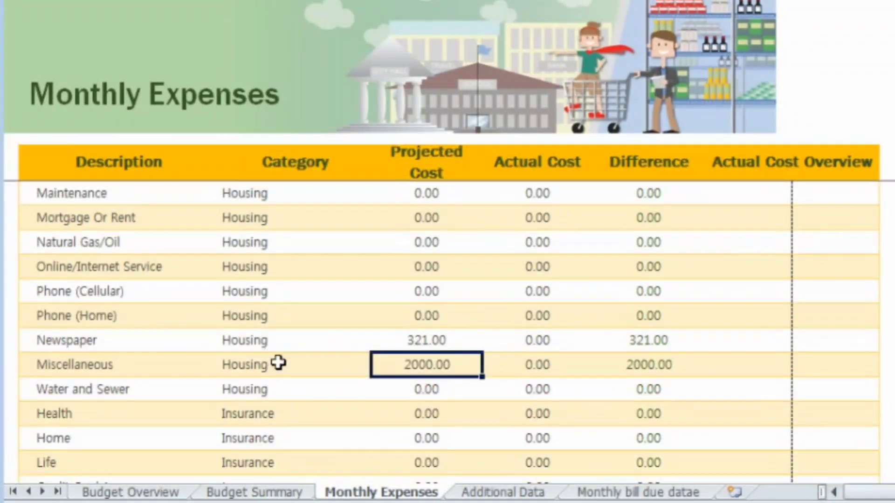
scroll(557, 368, "down", 1)
scroll(558, 368, "down", 3)
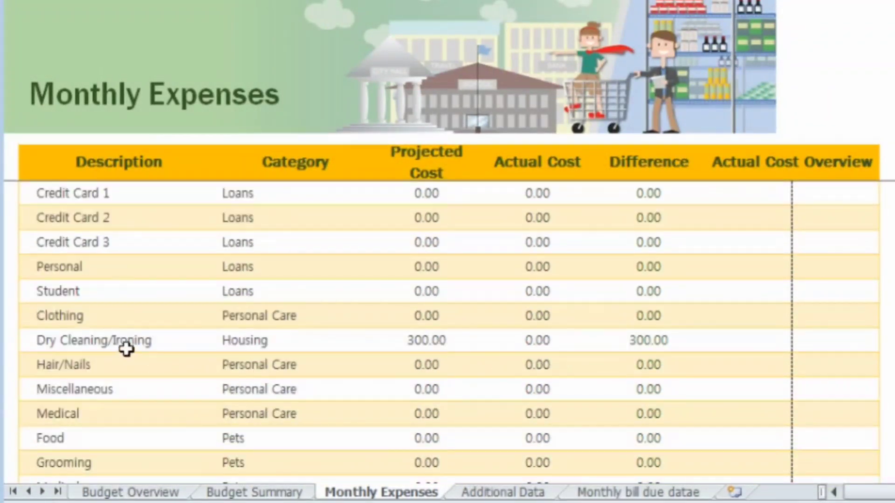
scroll(452, 340, "down", 1)
scroll(523, 354, "down", 1)
scroll(505, 366, "down", 2)
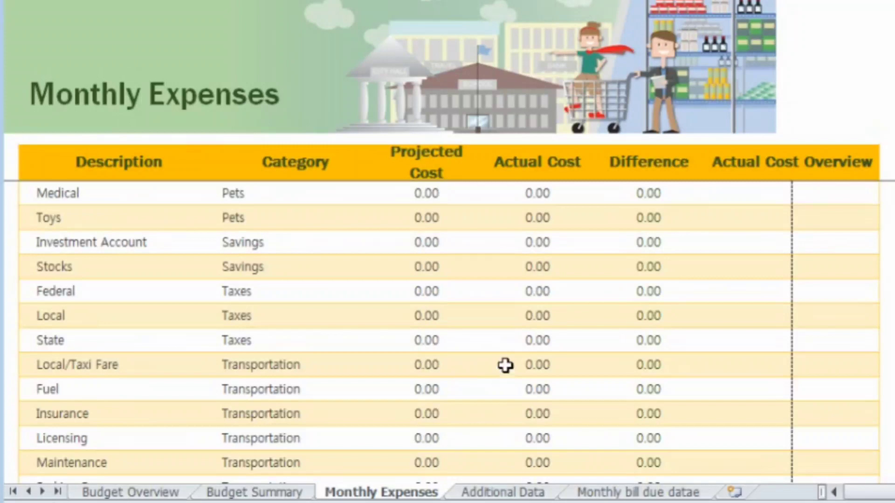
left_click(263, 493)
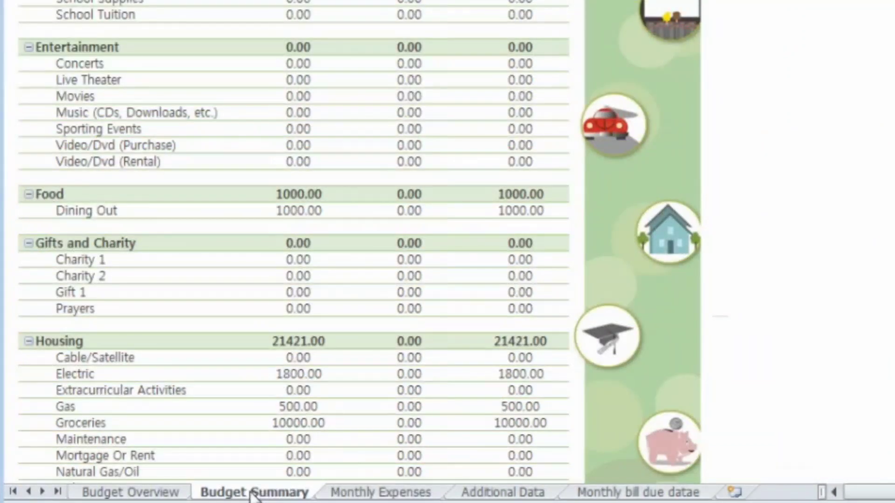
scroll(306, 362, "up", 3)
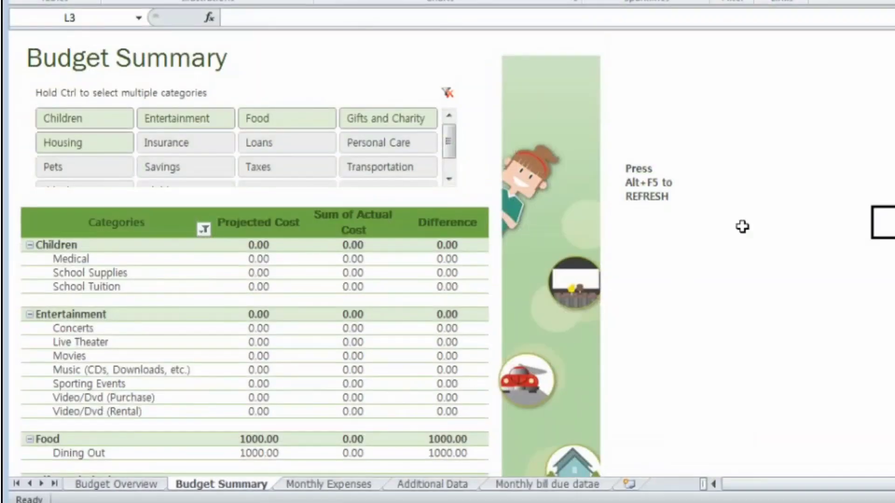
left_click(641, 193)
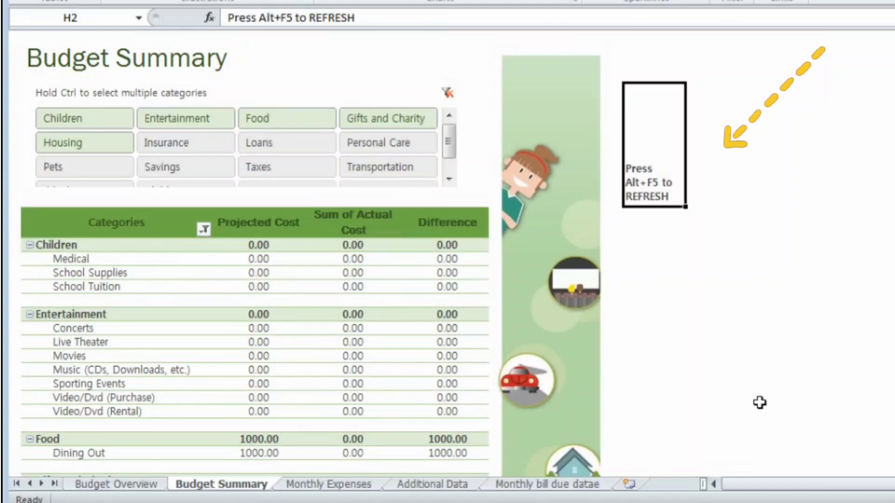
left_click(276, 301)
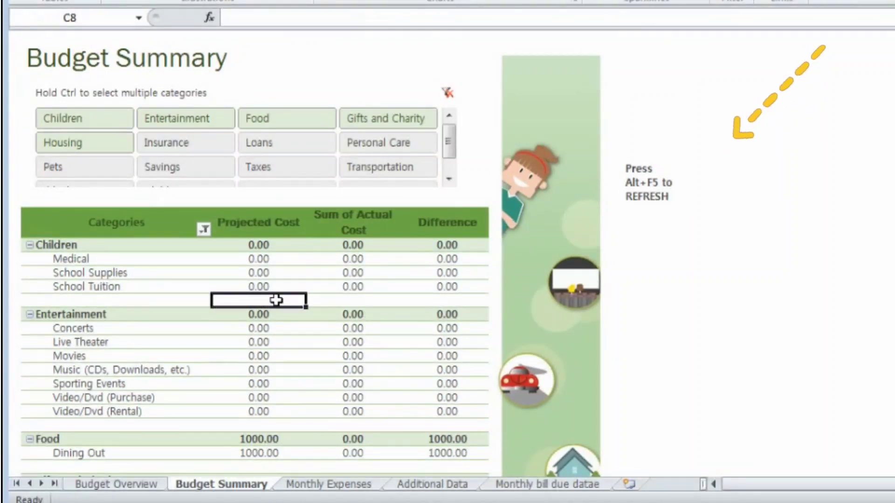
scroll(257, 258, "down", 4)
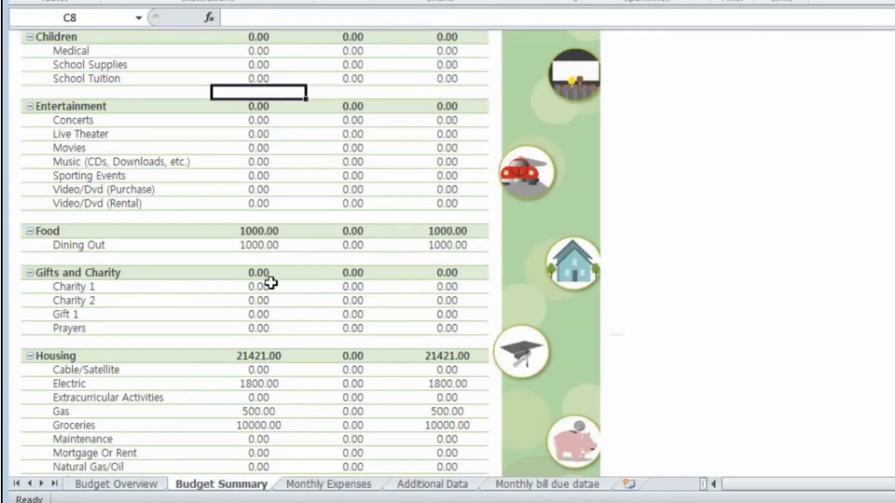
scroll(396, 188, "down", 1)
scroll(394, 188, "down", 2)
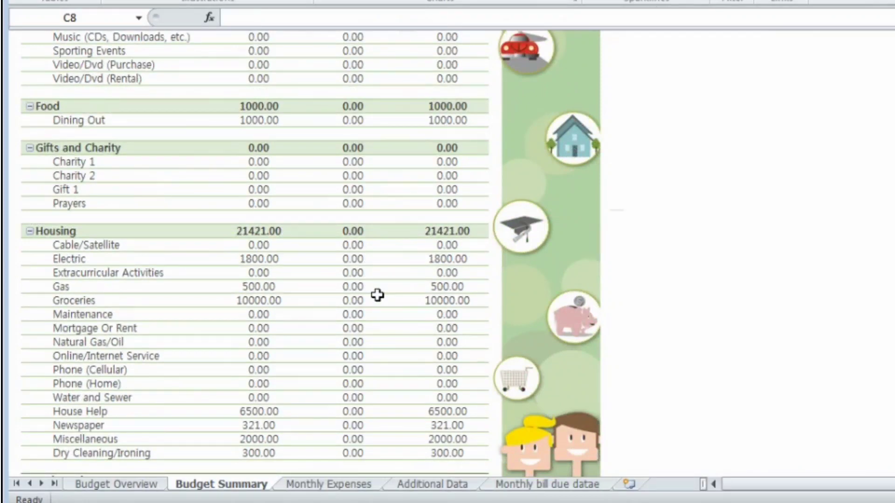
scroll(383, 302, "down", 2)
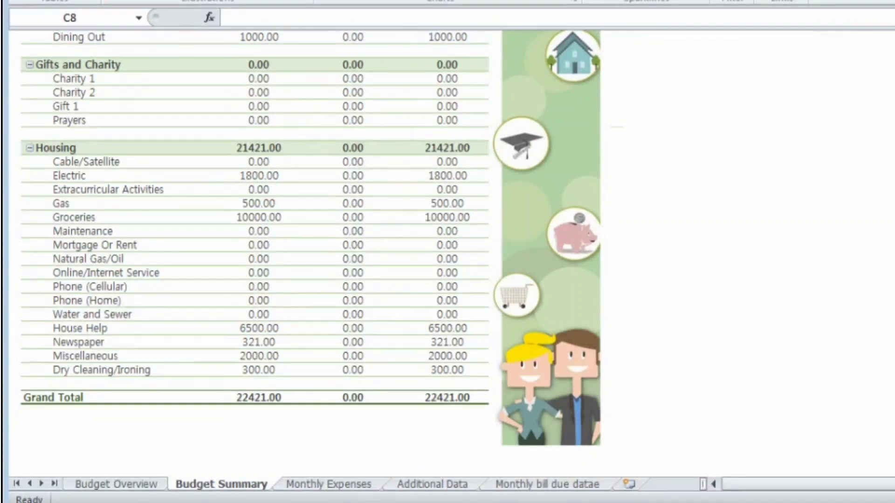
left_click(332, 485)
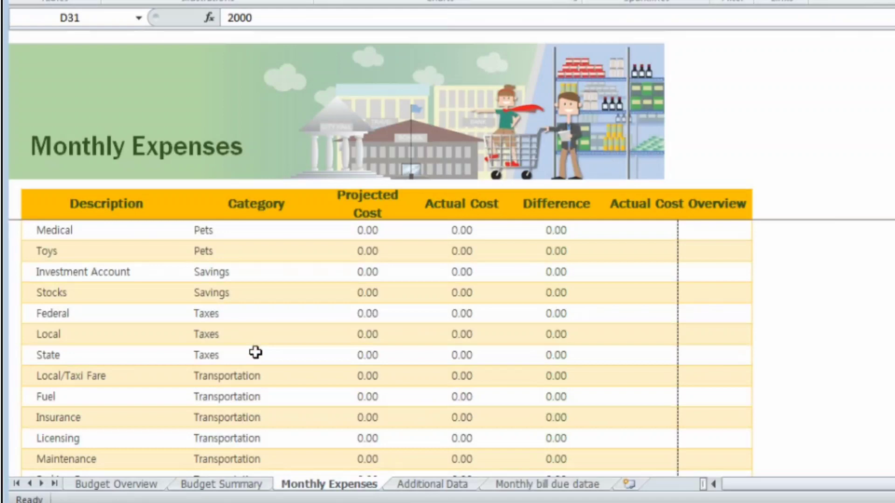
Step: Enter 2000 as the Personal Care Miscellaneous projected cost in D44
scroll(261, 354, "down", 1)
scroll(280, 357, "down", 1)
scroll(326, 368, "up", 1)
scroll(344, 375, "up", 2)
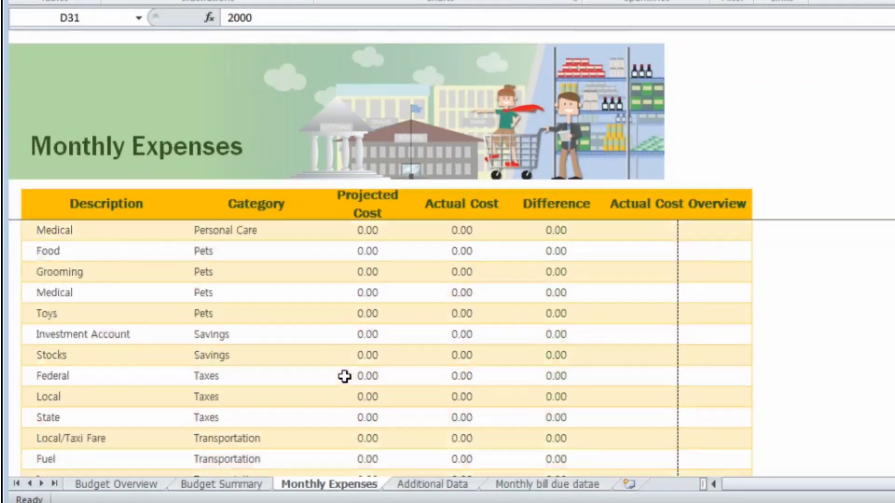
scroll(344, 377, "up", 1)
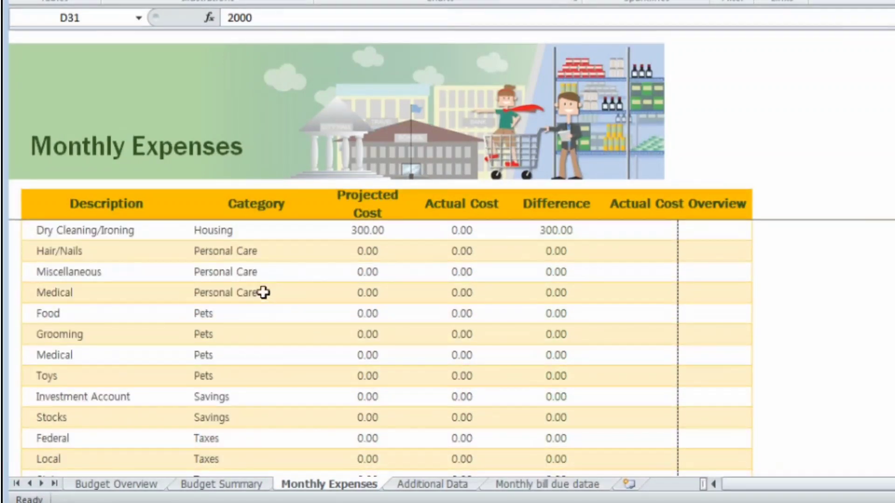
left_click(255, 274)
left_click(368, 277)
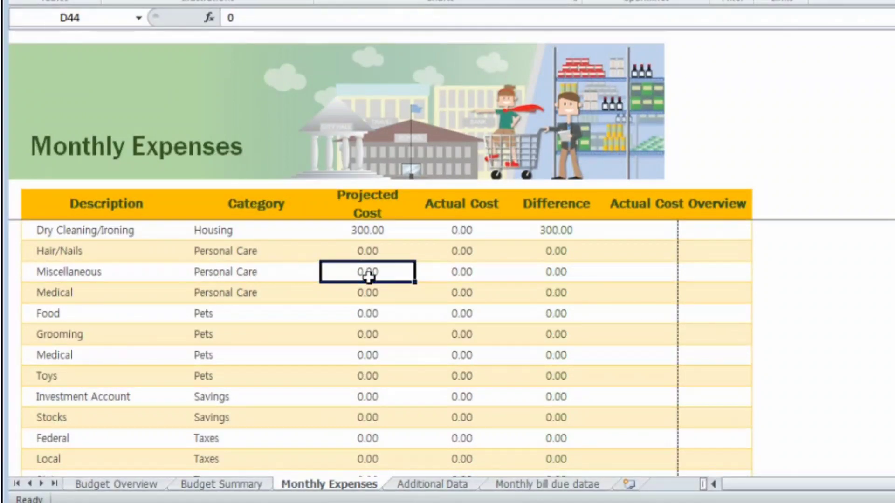
type("2000")
left_click(375, 334)
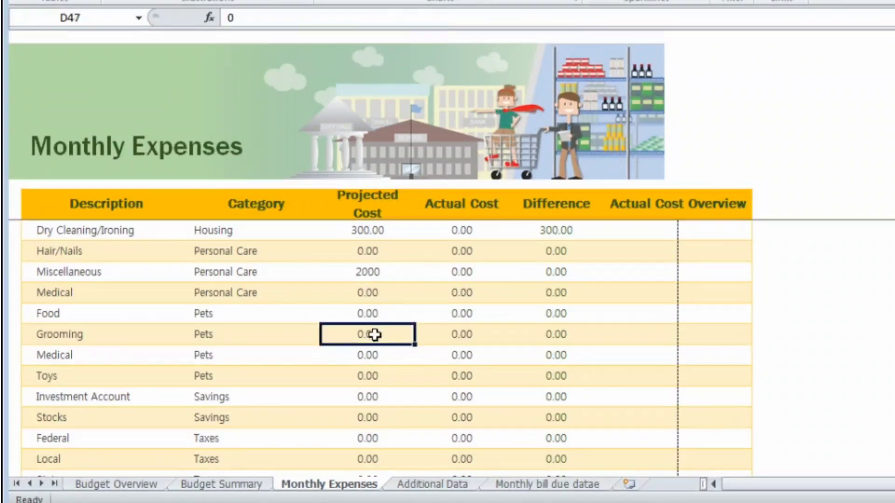
Step: Enter 4000 as the Local/Taxi Fare projected cost in D55
scroll(179, 380, "down", 3)
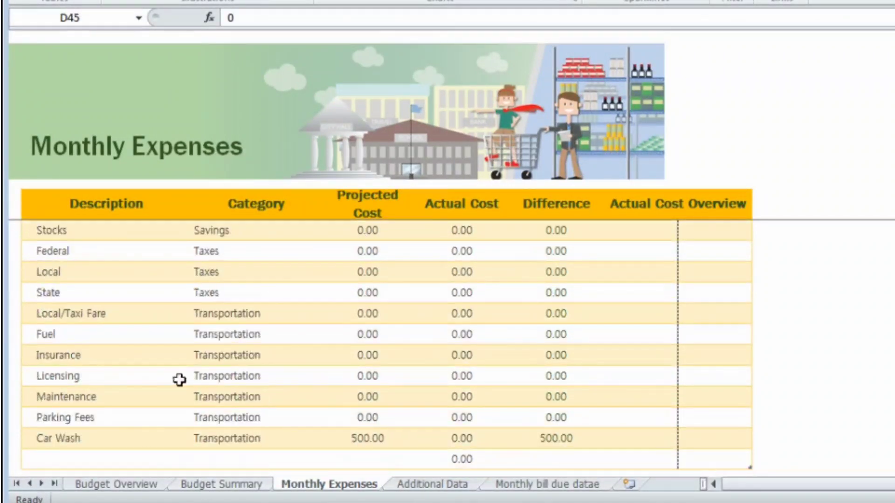
left_click(371, 314)
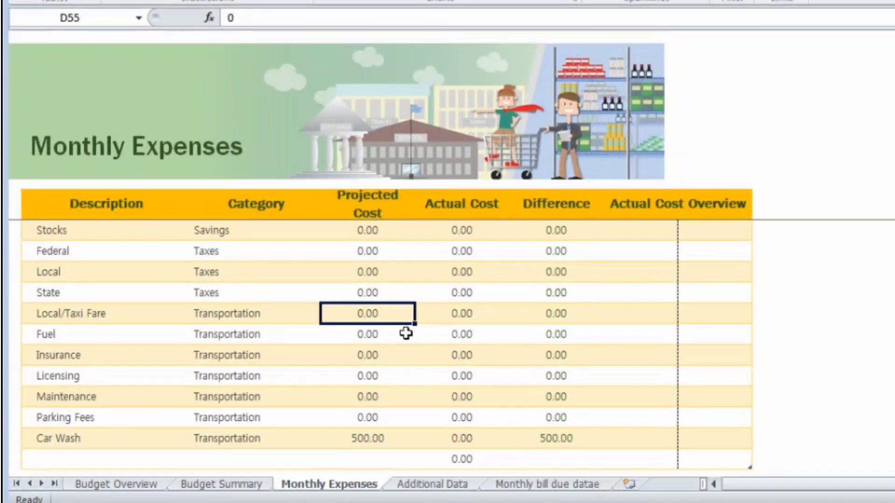
type("4000")
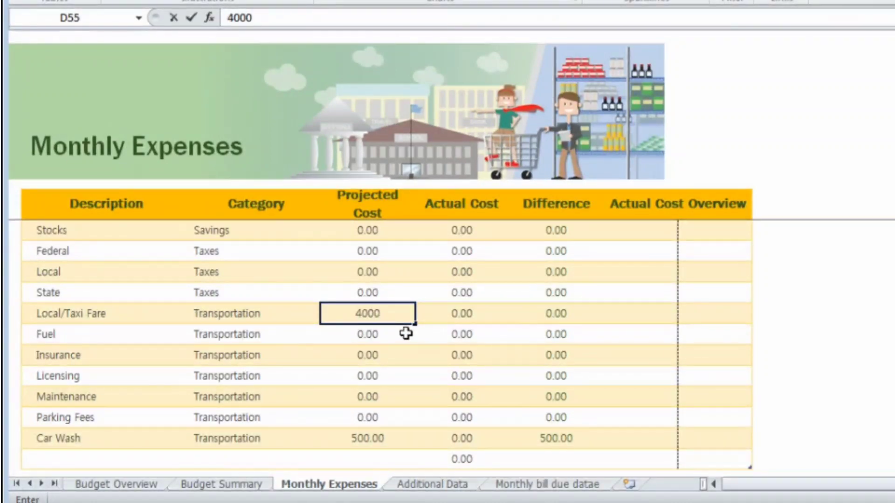
left_click(252, 311)
Step: Change Local/Taxi Fare's category to Personal Care from the category dropdown
left_click(328, 316)
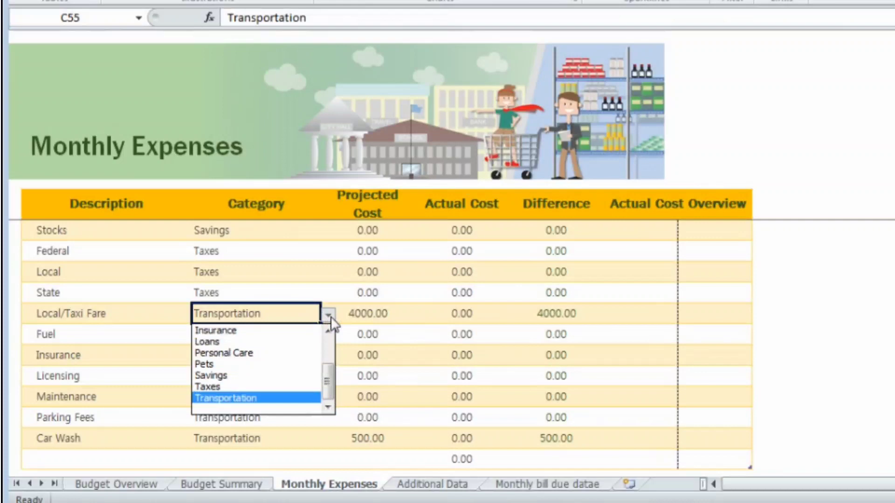
left_click_drag(328, 385, 327, 380)
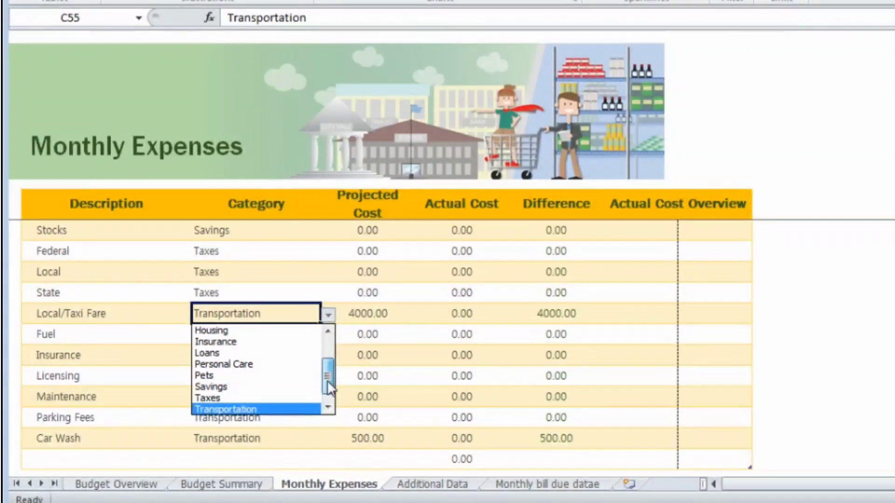
left_click(283, 366)
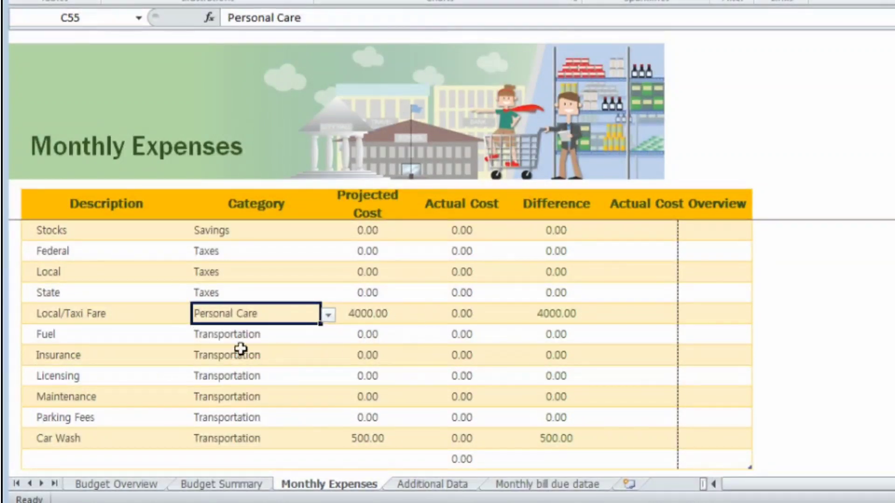
scroll(241, 348, "up", 3)
key("Right")
Step: Enter Savings projected costs of 15000 for Investment Account and 5000 for Stocks
left_click(96, 274)
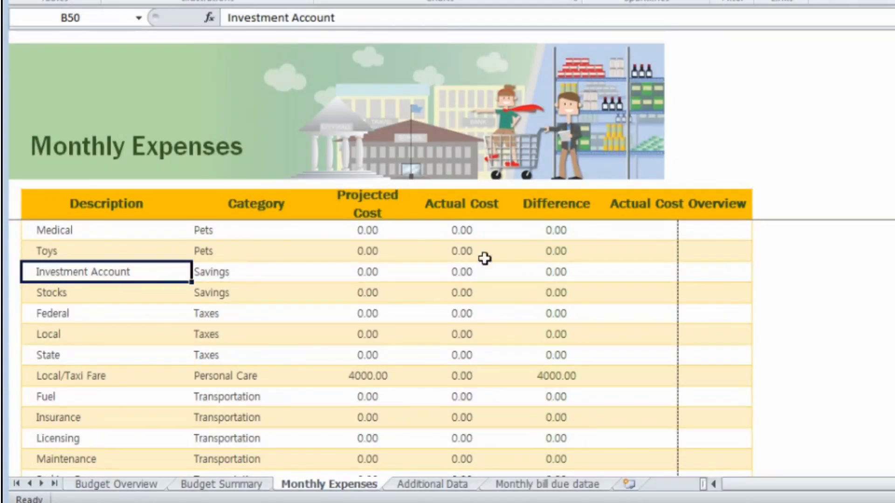
left_click(246, 269)
left_click(329, 272)
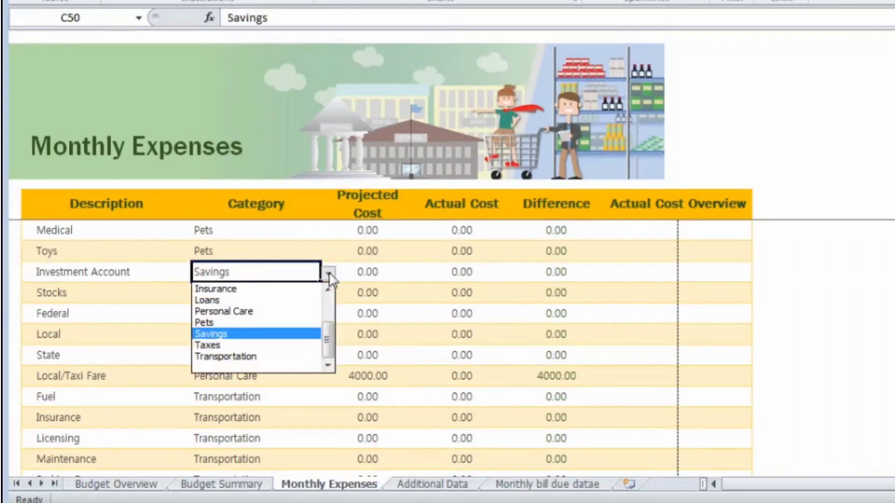
left_click(372, 274)
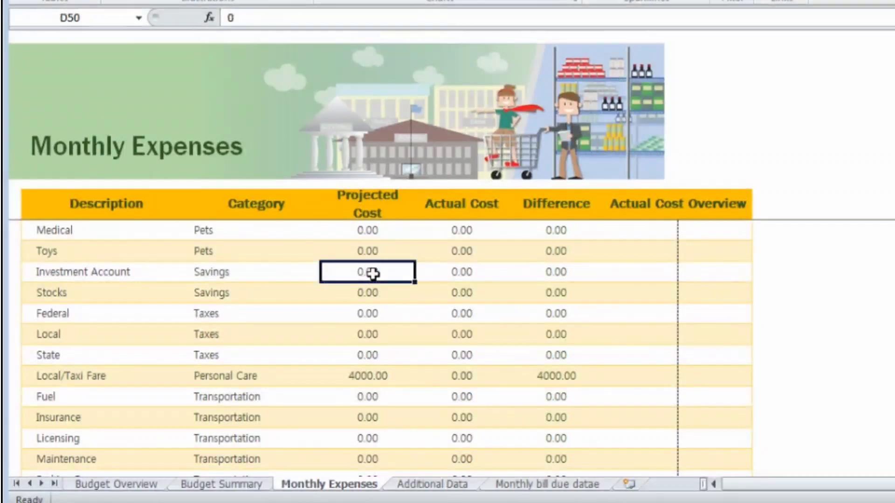
type("15")
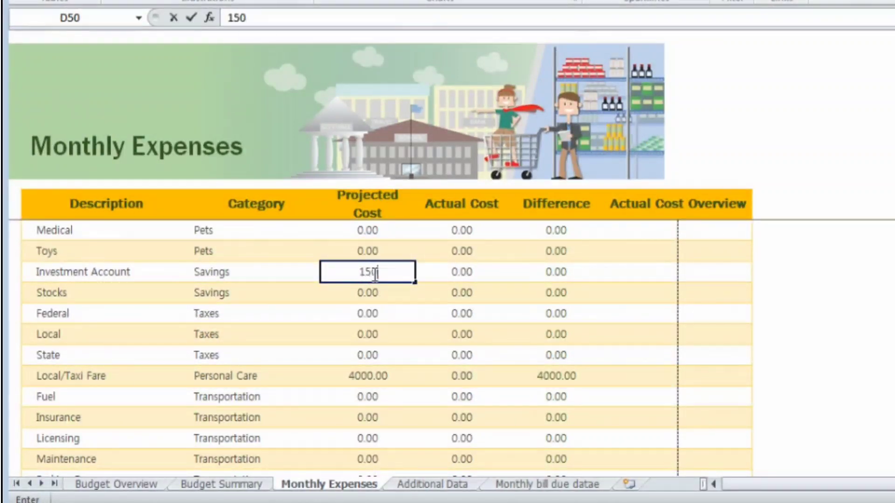
type("00")
left_click(377, 307)
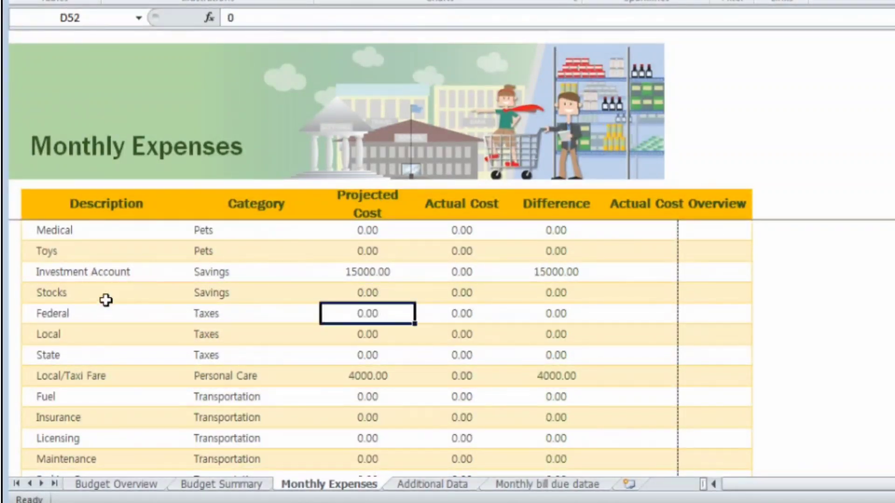
left_click(368, 289)
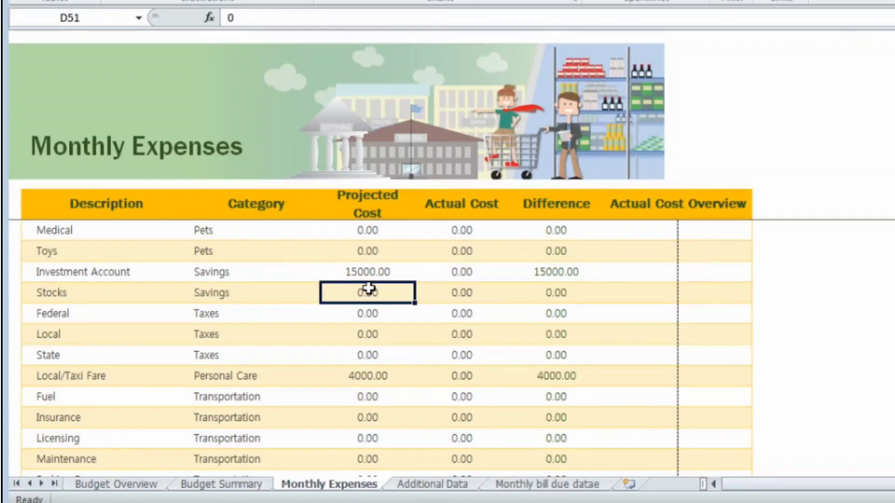
type("40")
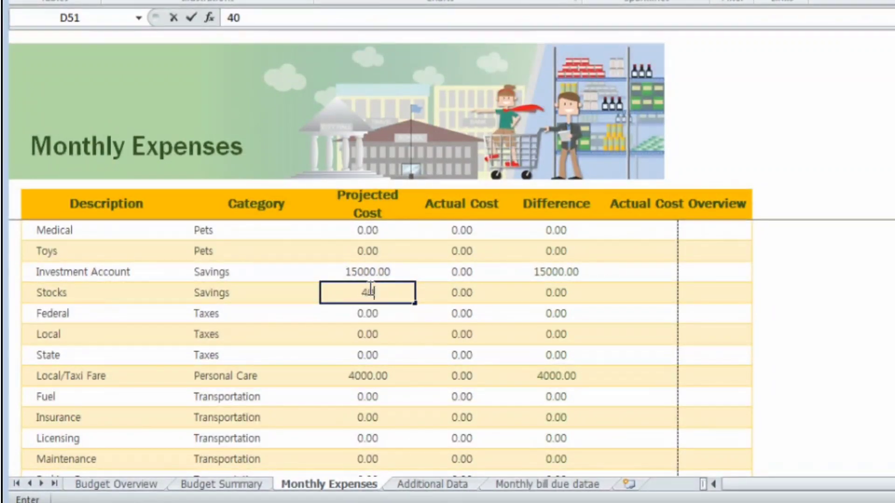
type("00")
left_click(434, 302)
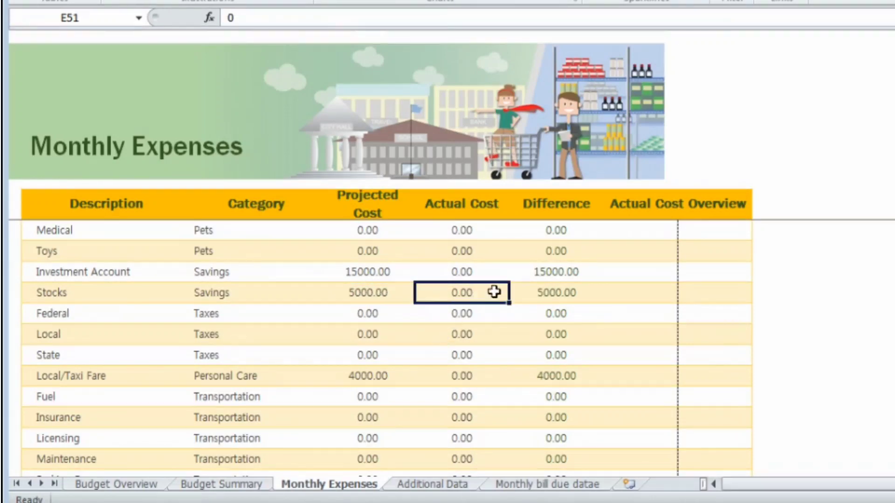
Step: On Budget Summary, clear the slicer filter so every category shows
left_click(238, 489)
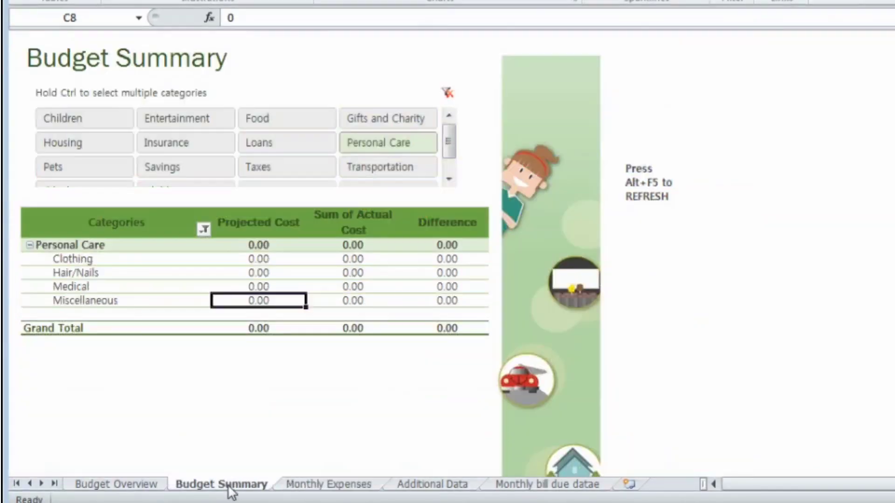
left_click(80, 117)
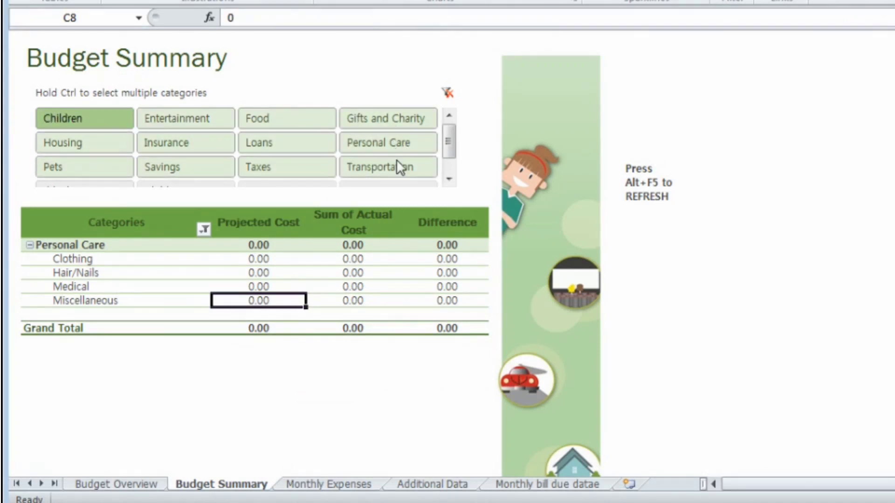
key("alt+F5")
scroll(354, 323, "down", 6)
scroll(351, 328, "down", 1)
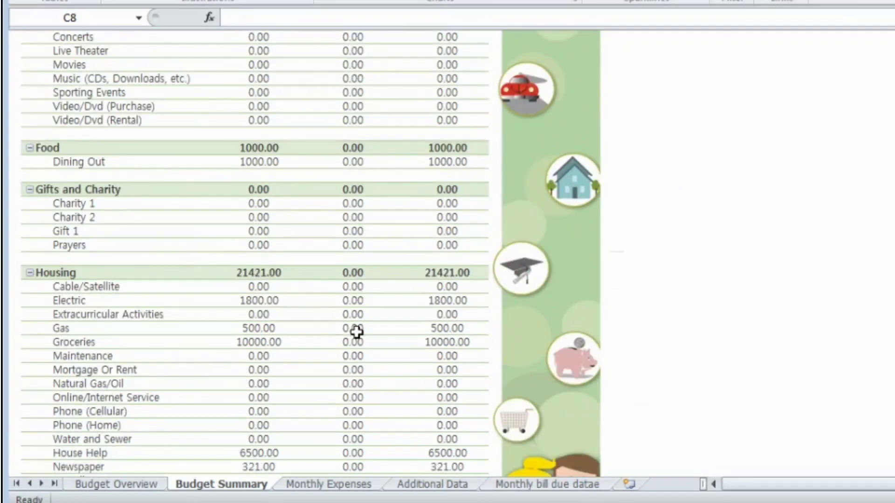
scroll(354, 328, "down", 2)
scroll(355, 330, "down", 3)
scroll(356, 332, "down", 2)
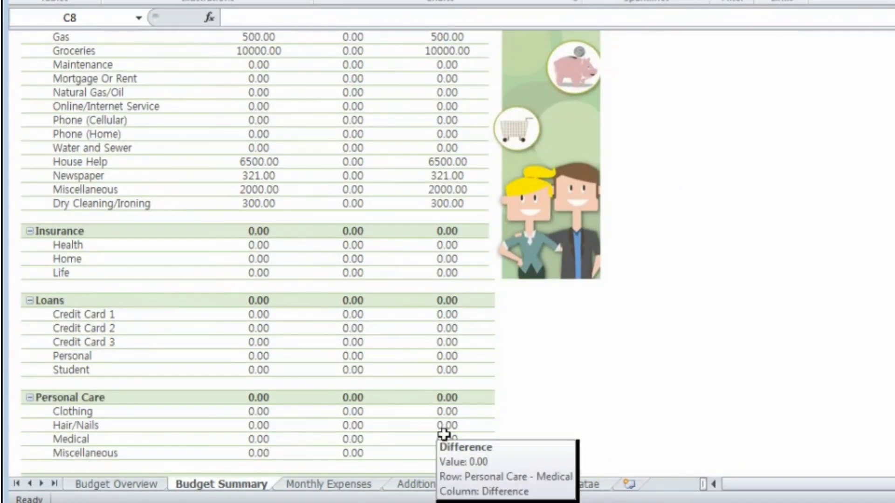
Step: Refresh the pivot table with Alt+F5 to pull in the new expense data
left_click(291, 413)
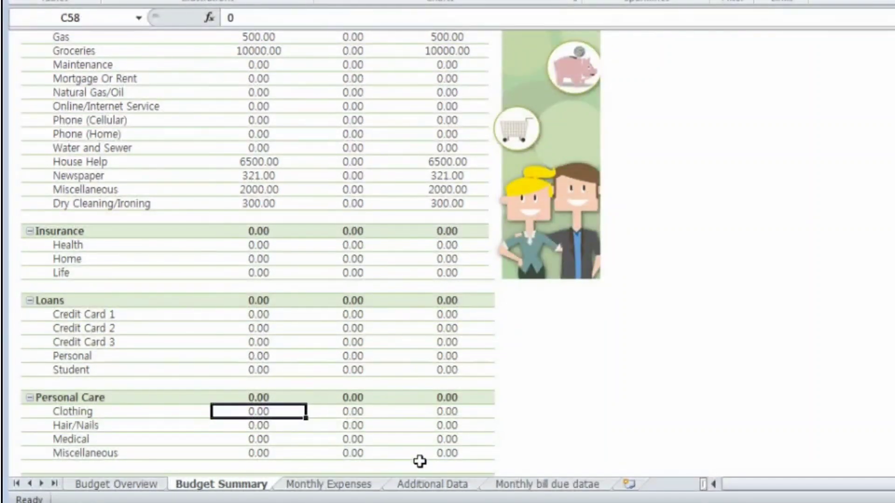
key("alt+F5")
scroll(270, 419, "down", 1)
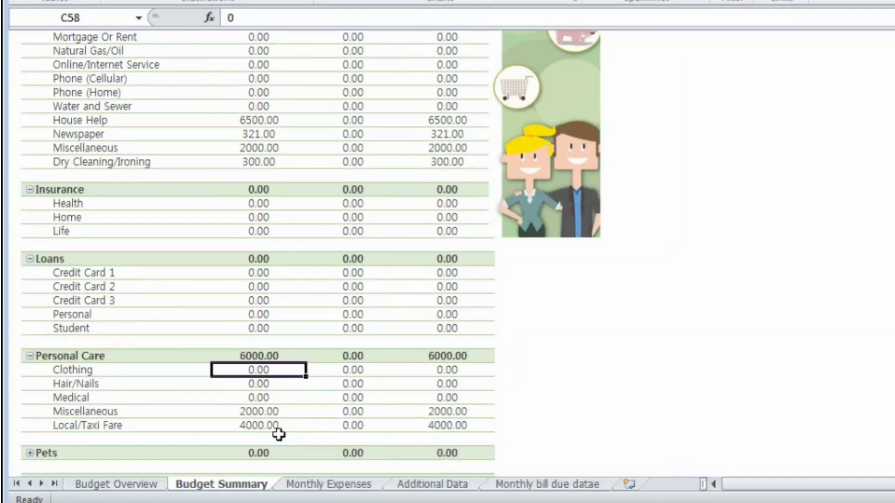
Step: Review the refreshed totals: Personal Care 6000.00, Savings 20000.00, Grand Total 48921.00
left_click(279, 412)
scroll(294, 411, "up", 1)
scroll(294, 412, "up", 1)
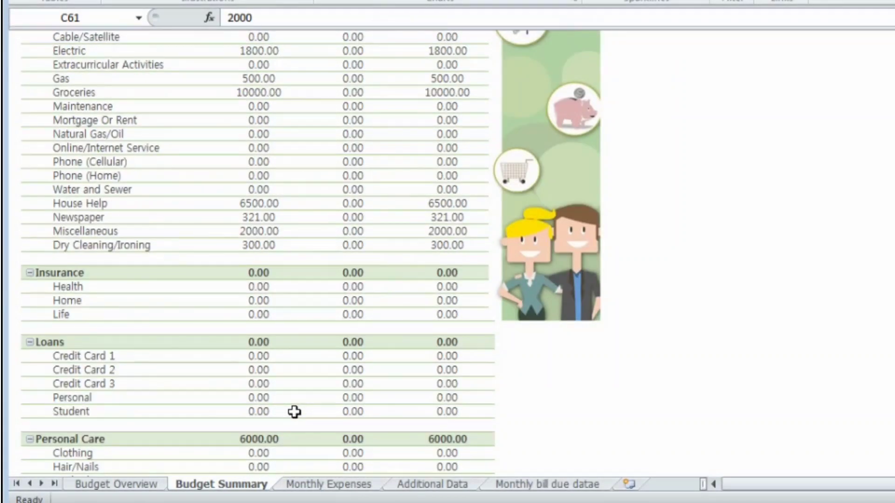
scroll(294, 411, "up", 2)
scroll(294, 411, "up", 3)
scroll(294, 412, "up", 3)
scroll(294, 411, "up", 5)
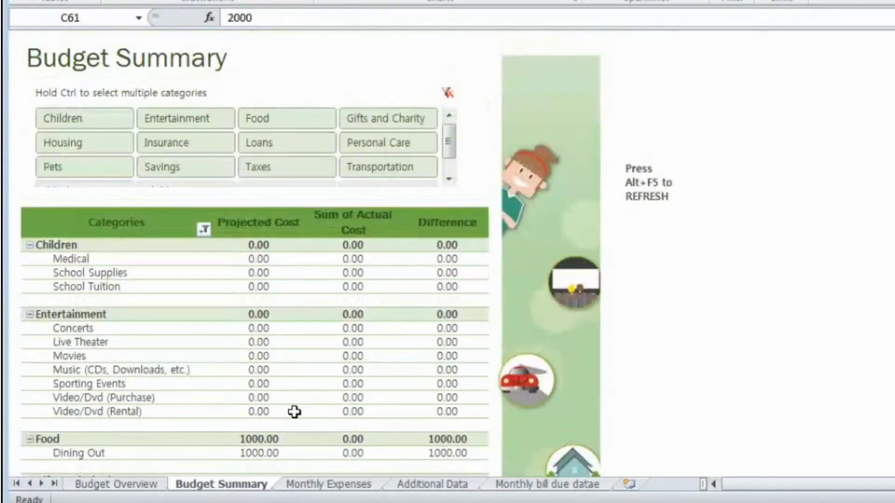
scroll(294, 412, "down", 7)
scroll(294, 411, "down", 2)
scroll(294, 411, "down", 2)
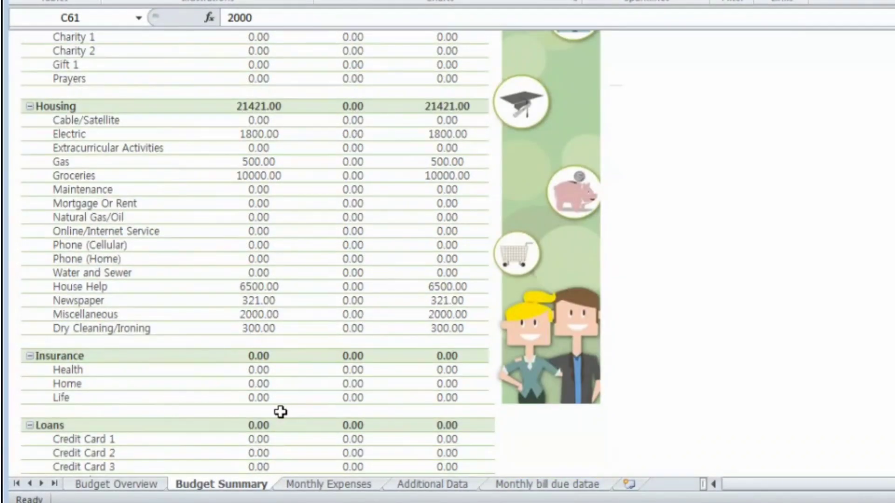
scroll(279, 412, "down", 3)
scroll(280, 411, "down", 2)
scroll(278, 408, "down", 1)
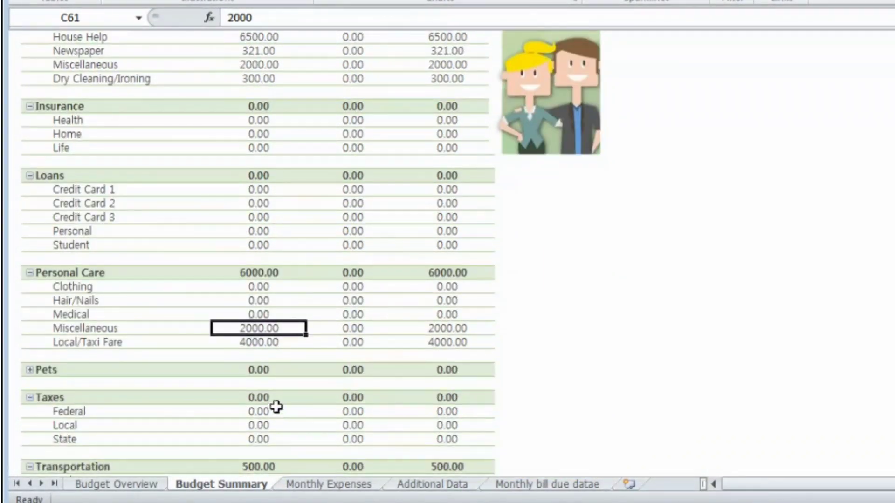
scroll(214, 392, "down", 2)
scroll(226, 389, "down", 2)
scroll(246, 388, "down", 1)
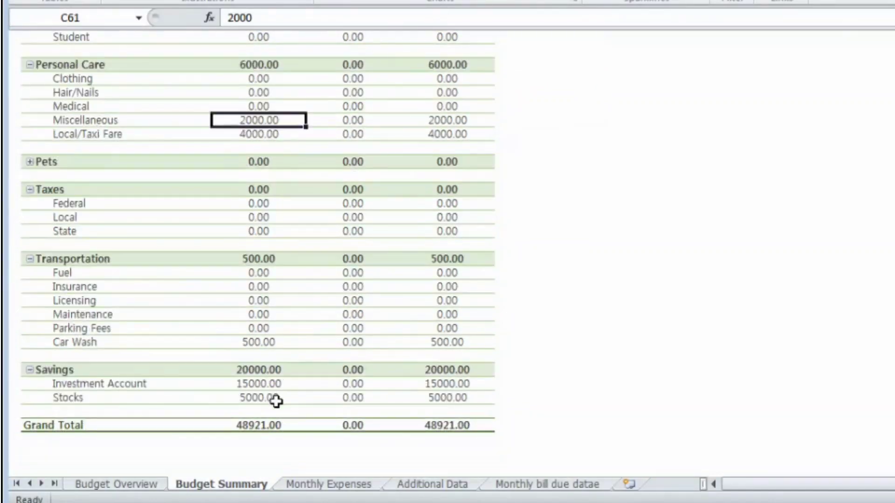
left_click_drag(288, 370, 284, 397)
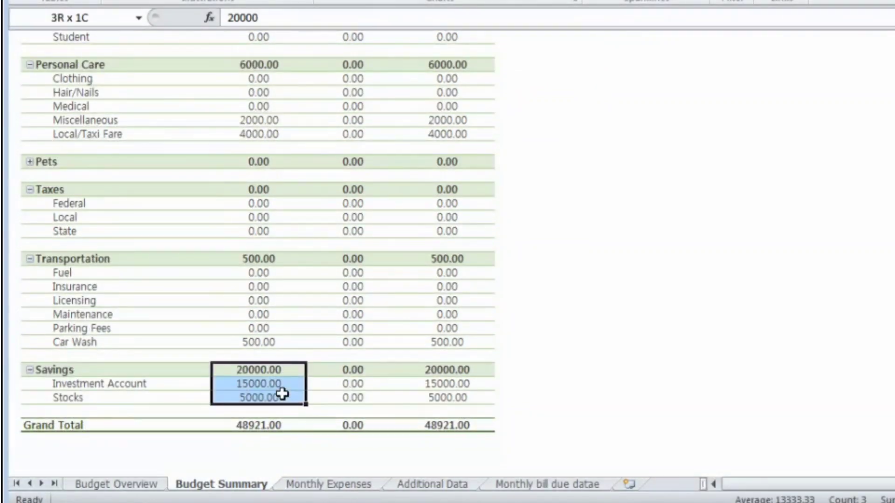
left_click(257, 424)
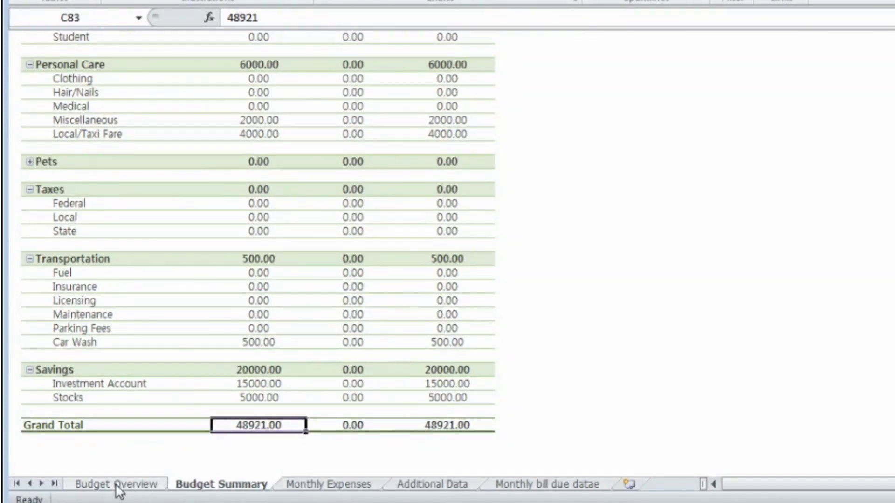
Step: On Budget Overview, inspect Salary, Perks and the GETPIVOTDATA projected expenses of 48921.00
left_click(117, 487)
left_click(187, 386)
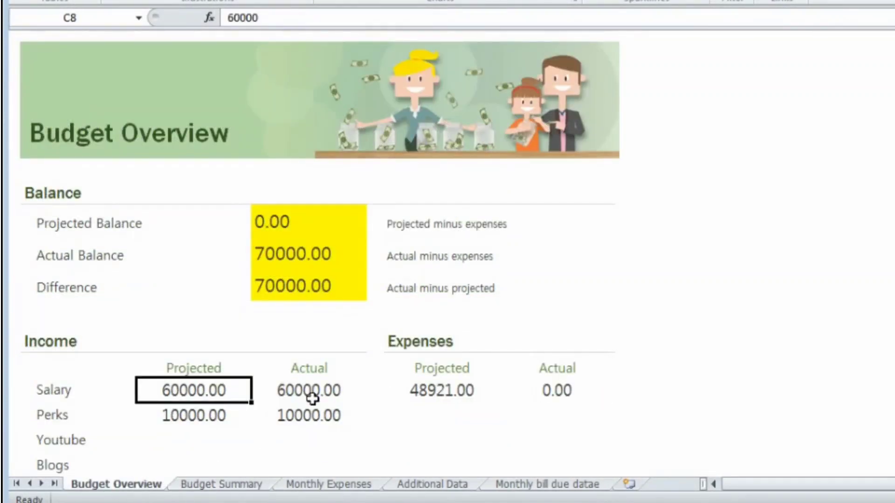
left_click(208, 418)
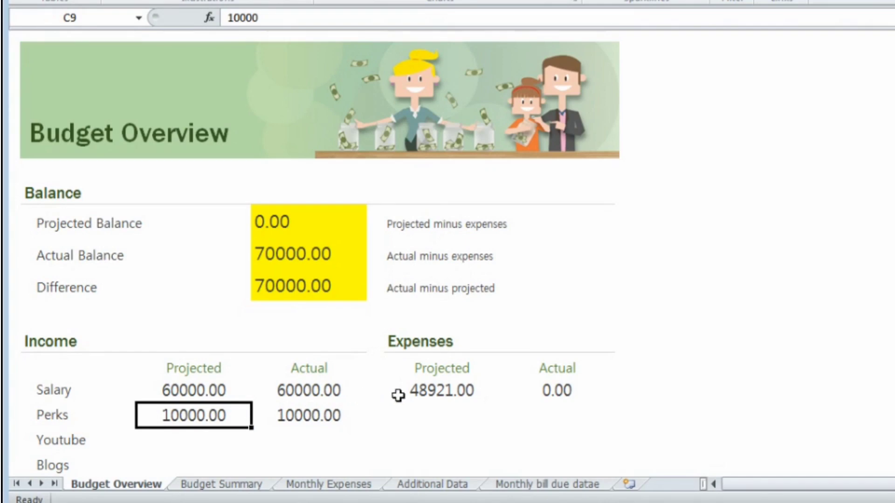
scroll(409, 205, "down", 3)
left_click(464, 184)
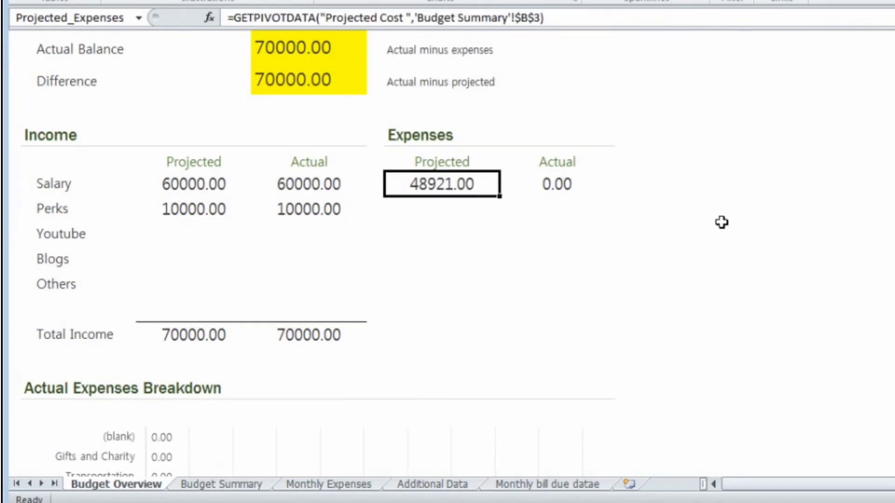
scroll(466, 293, "down", 2)
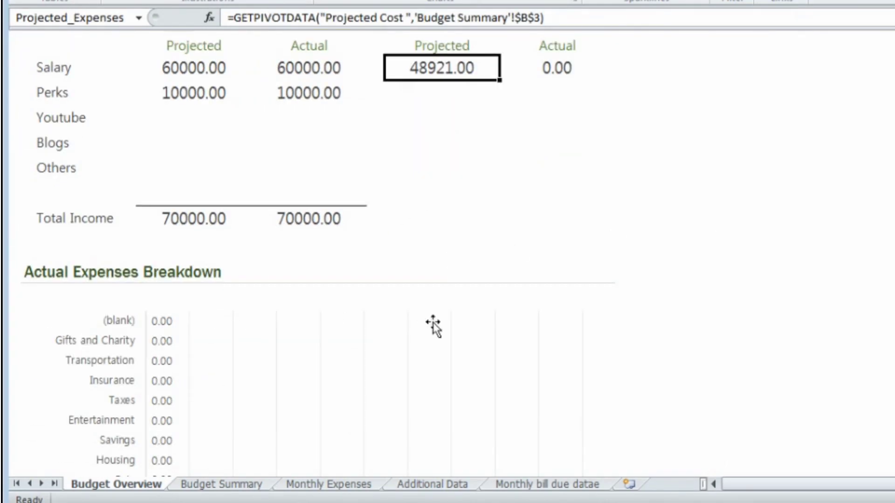
left_click(240, 484)
left_click(162, 485)
Step: Browse back and forth between the Budget Summary and Monthly Expenses sheets
left_click(221, 484)
scroll(231, 401, "down", 1)
scroll(230, 401, "down", 1)
scroll(231, 403, "down", 1)
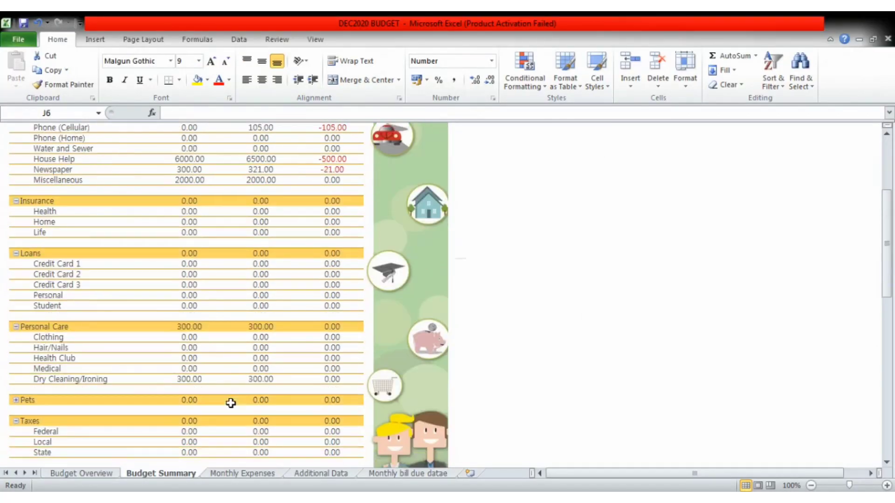
scroll(230, 403, "down", 1)
scroll(228, 405, "down", 1)
left_click(238, 473)
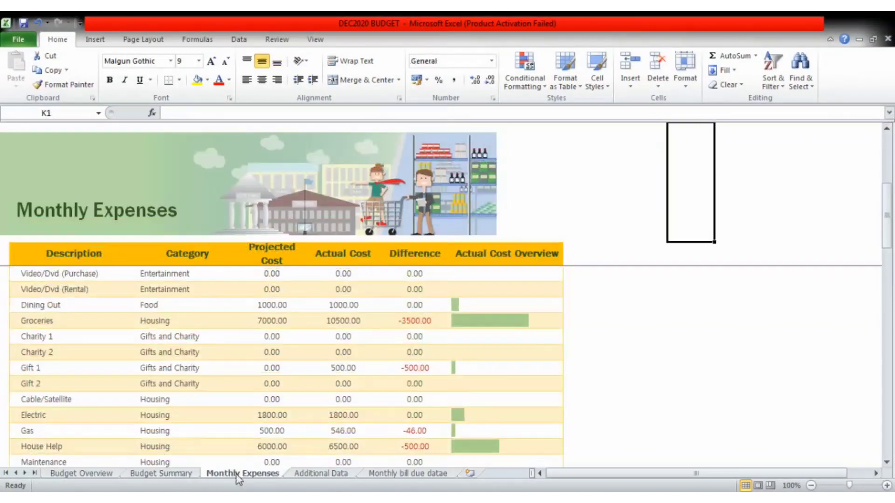
scroll(521, 289, "down", 1)
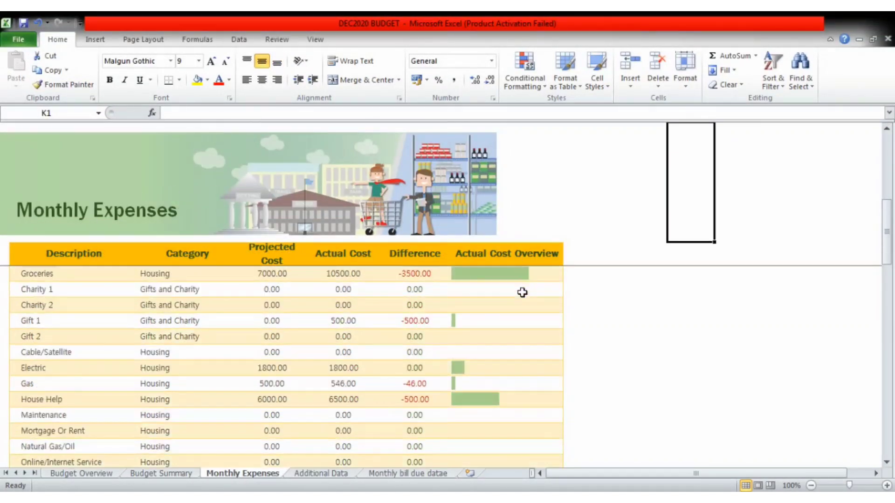
scroll(517, 324, "down", 1)
scroll(517, 331, "down", 1)
scroll(517, 335, "down", 2)
scroll(518, 335, "down", 2)
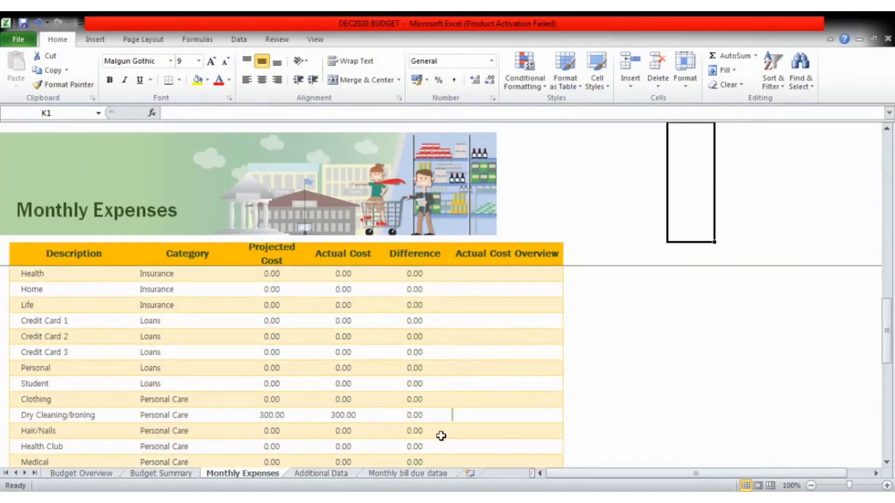
left_click(186, 473)
left_click(244, 475)
scroll(247, 305, "down", 1)
scroll(296, 381, "up", 3)
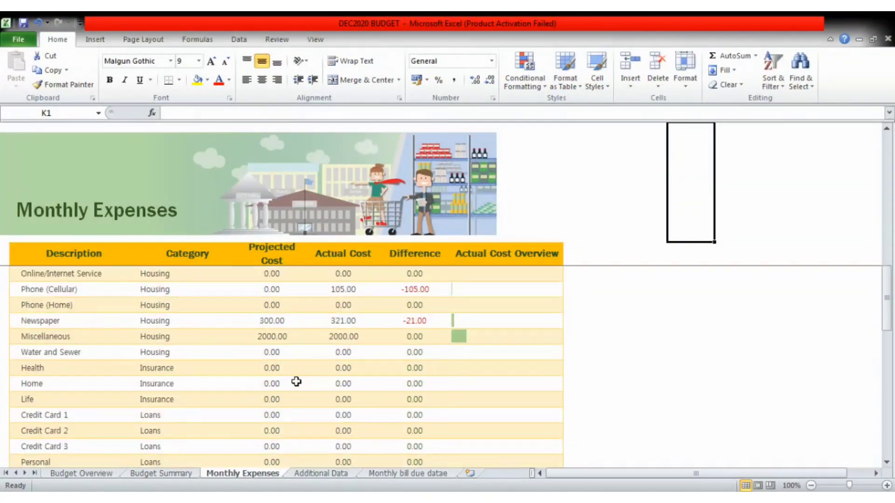
left_click(162, 474)
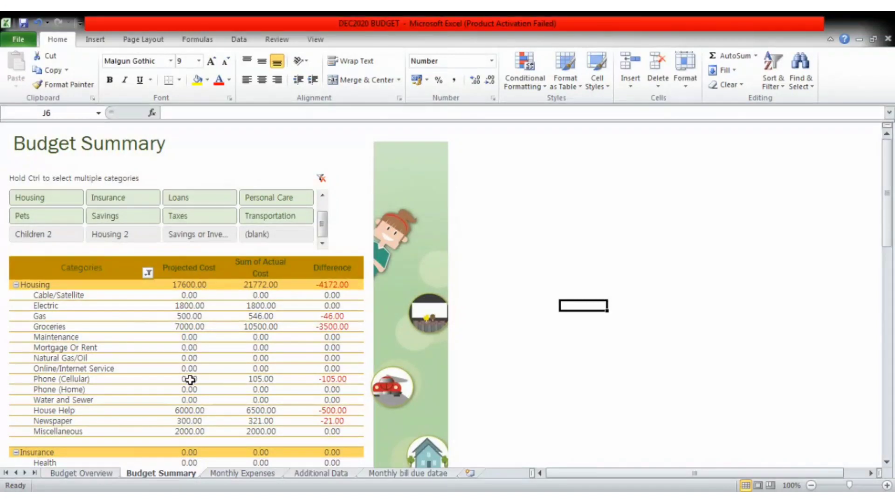
Step: Check Electric (1800/1800), Gas (500/546, −46) and Groceries (10500 actual) in the pivot
left_click(191, 307)
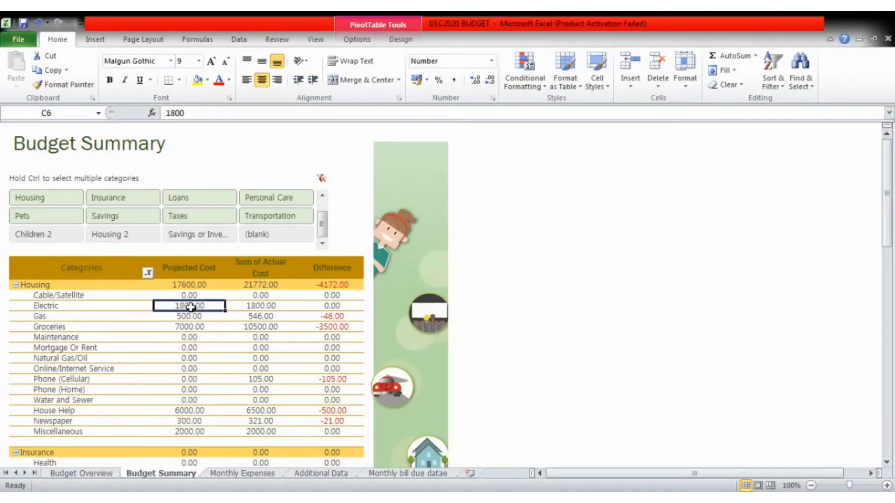
left_click(266, 307)
left_click(187, 318)
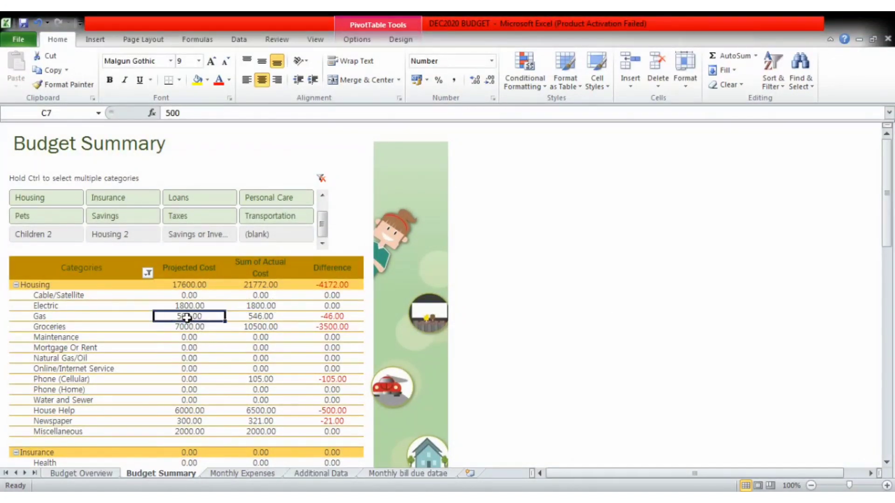
left_click(259, 319)
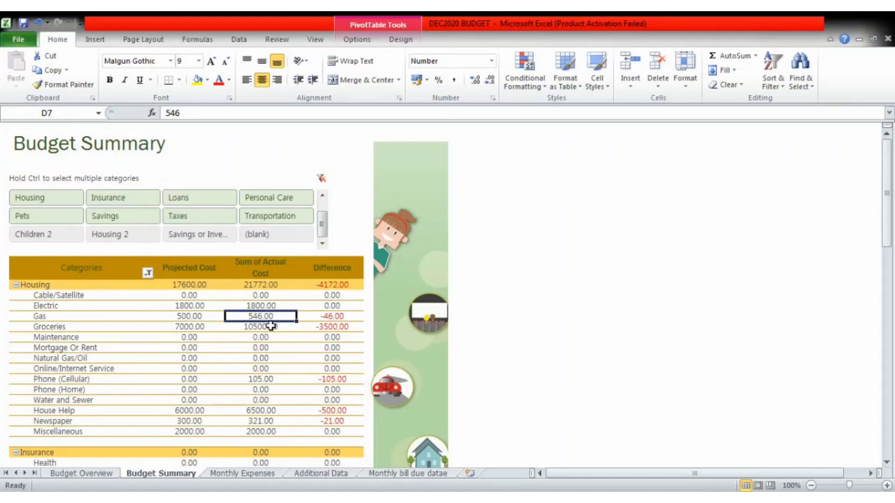
left_click(199, 326)
left_click(259, 327)
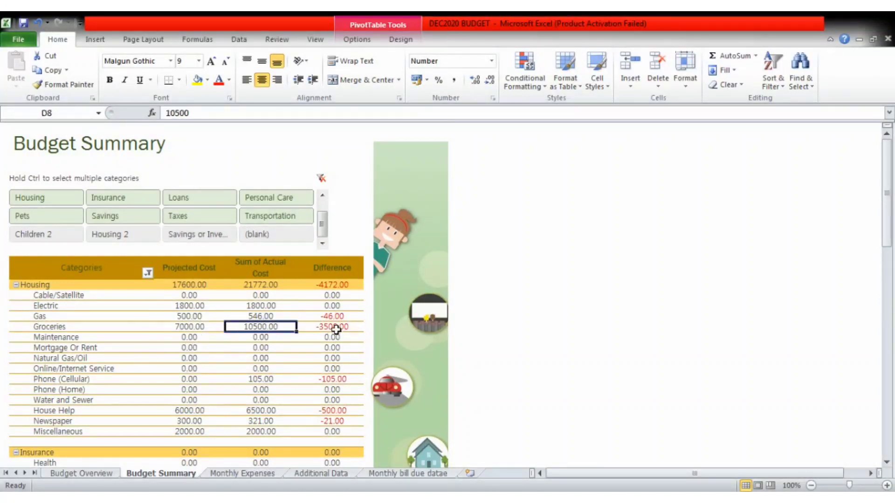
left_click(347, 317)
left_click_drag(347, 316, 351, 338)
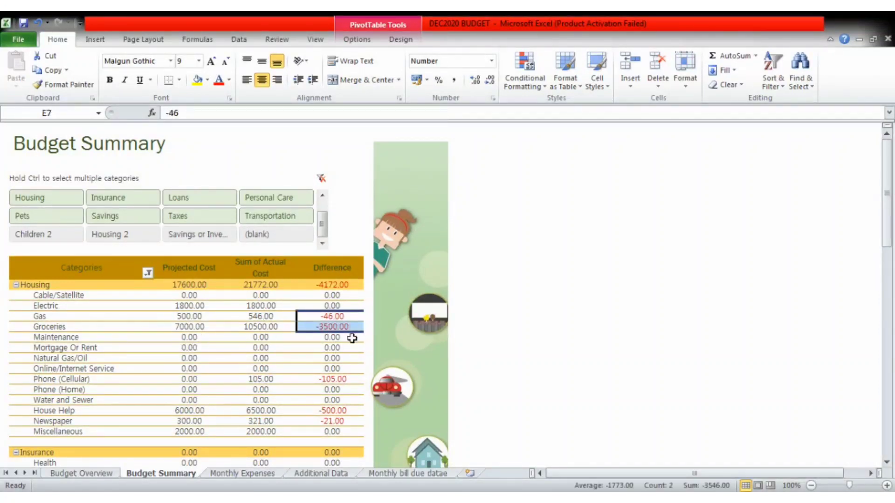
Step: Check House Help (6000/6500, −500), Newspaper (−21) and Housing's total difference of −4172
left_click(205, 411)
left_click(257, 410)
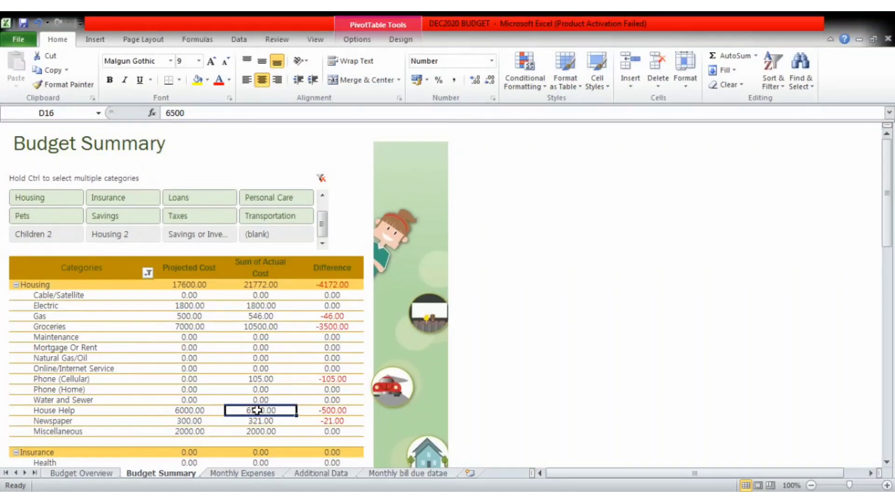
left_click(345, 410)
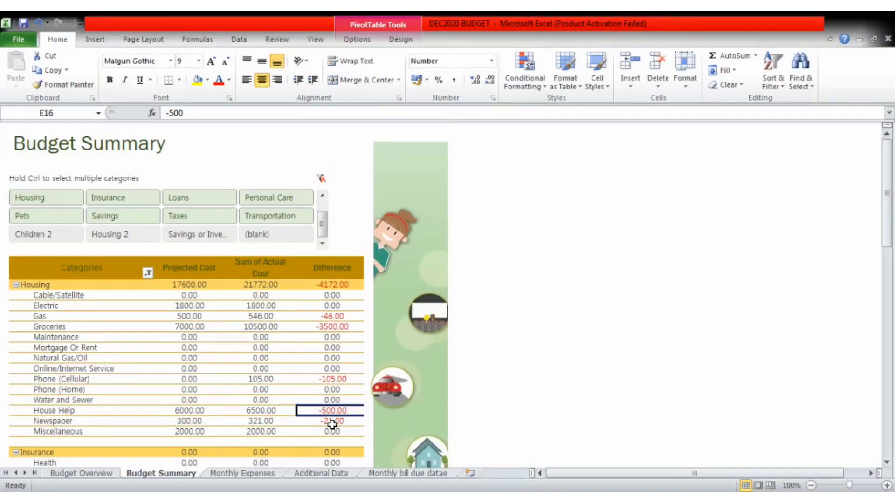
left_click(332, 423)
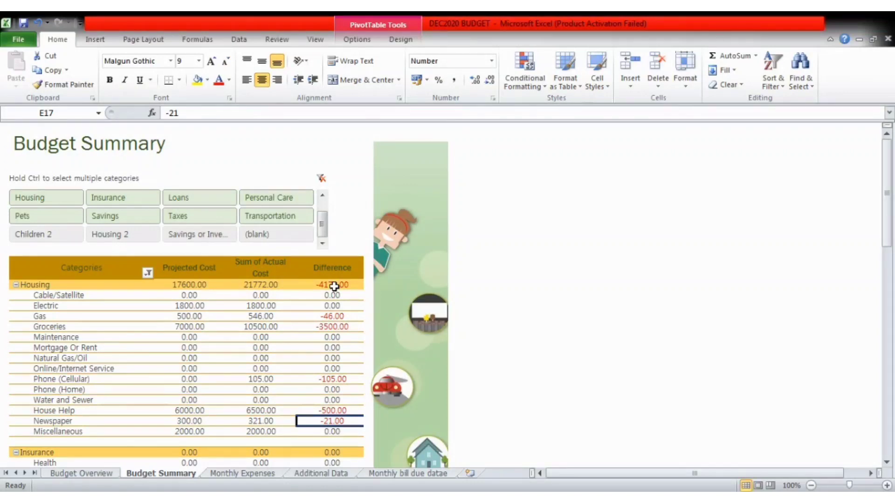
left_click(334, 286)
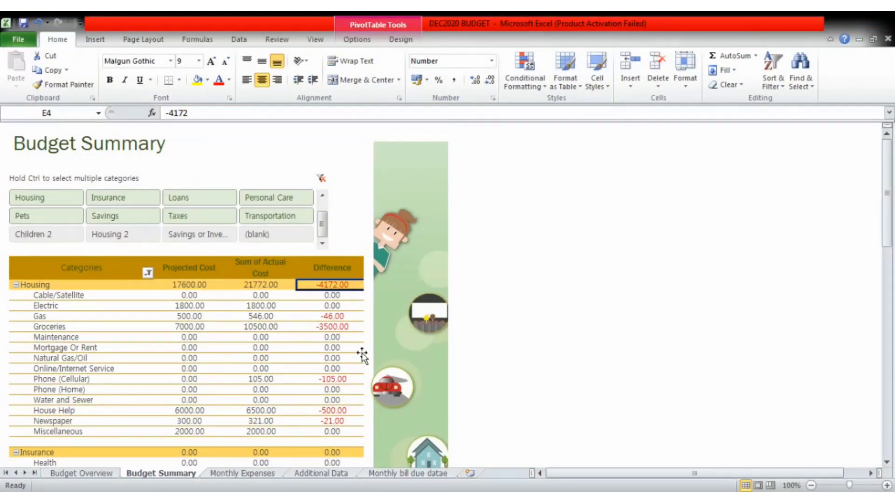
Step: Point out the expense chart's value labels: Housing 21.77, Transportation 8.50, Food 1.00
left_click(48, 284)
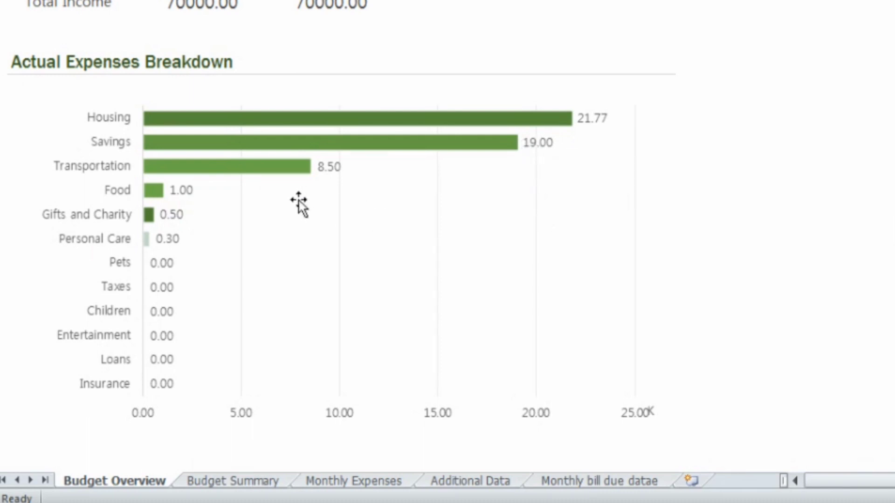
left_click(337, 172)
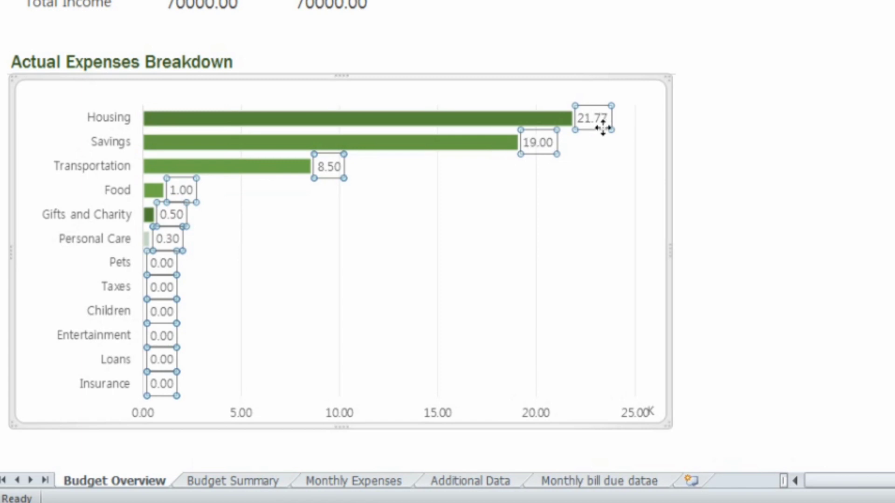
left_click(600, 122)
left_click(329, 169)
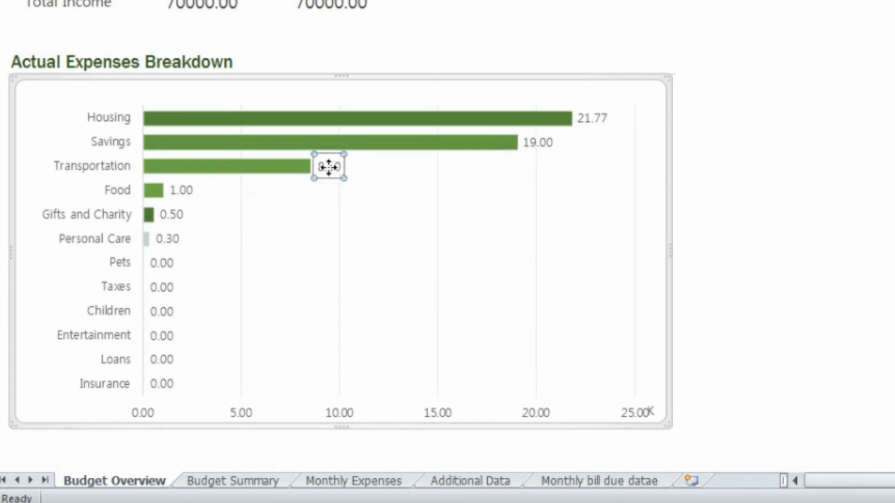
left_click(187, 194)
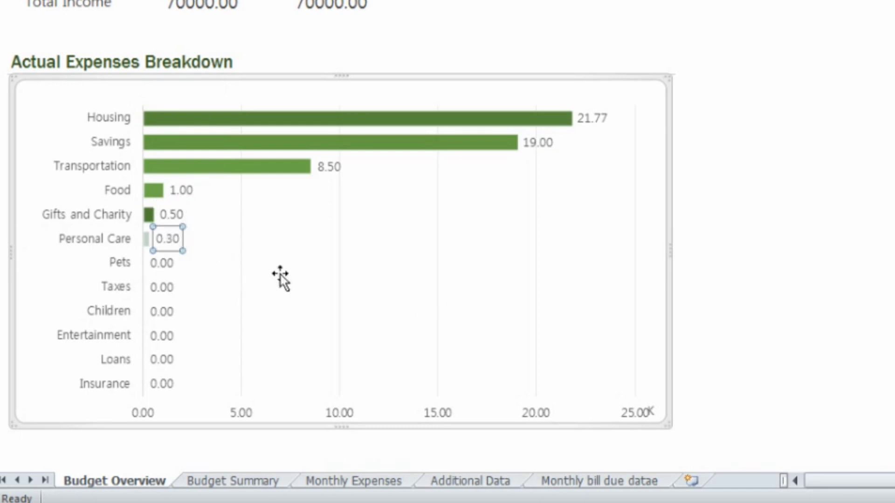
scroll(521, 255, "up", 2)
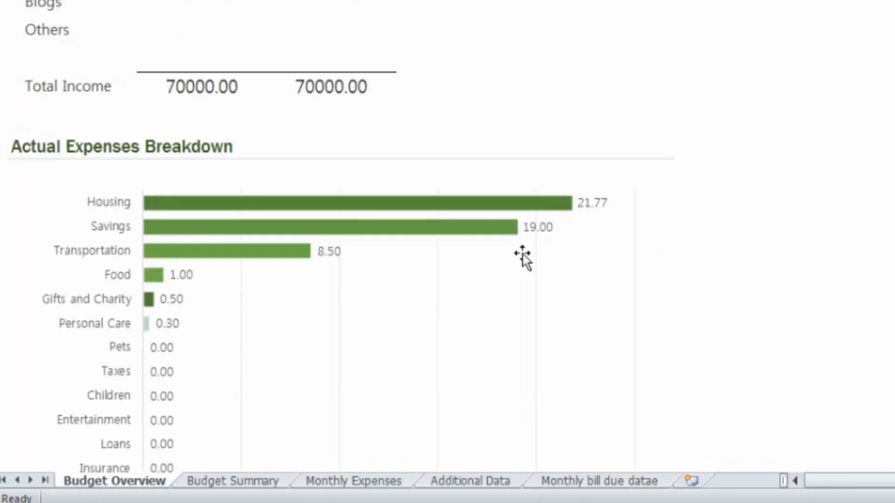
Step: Review the Bill Paying checklist, starting at January's Mortgage/rent of INR 1,200.00
left_click(591, 480)
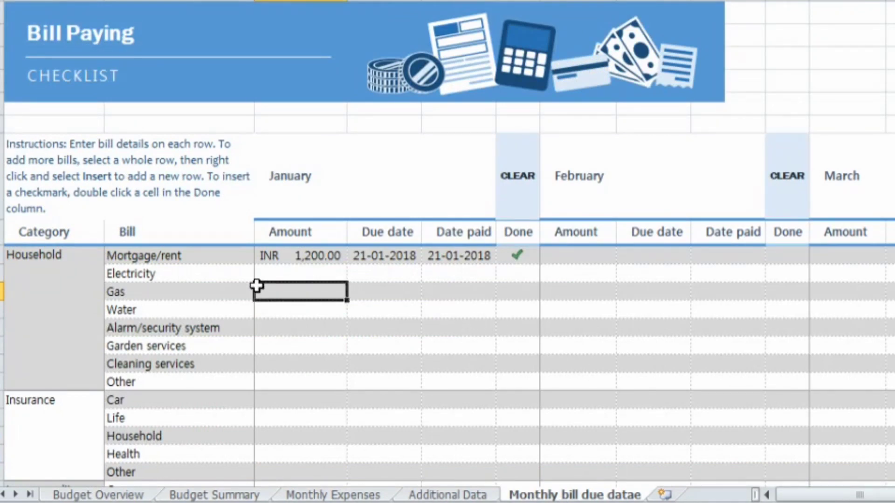
left_click(296, 255)
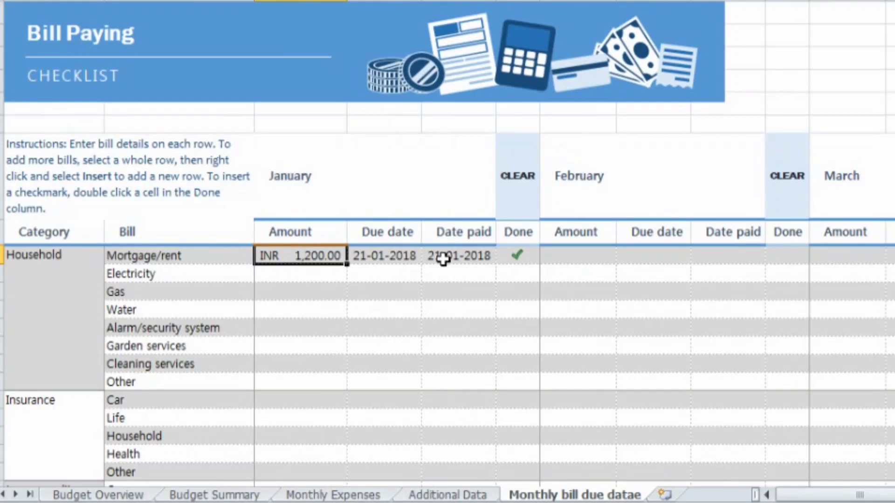
left_click_drag(615, 262, 749, 256)
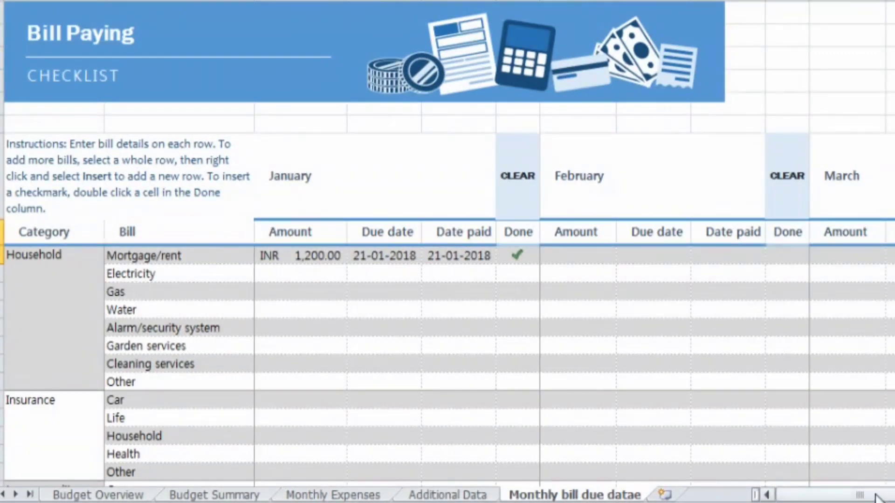
mouse_move(876, 498)
left_mouse_down()
mouse_move(891, 497)
mouse_move(663, 487)
left_mouse_up()
scroll(349, 373, "down", 2)
scroll(350, 374, "down", 2)
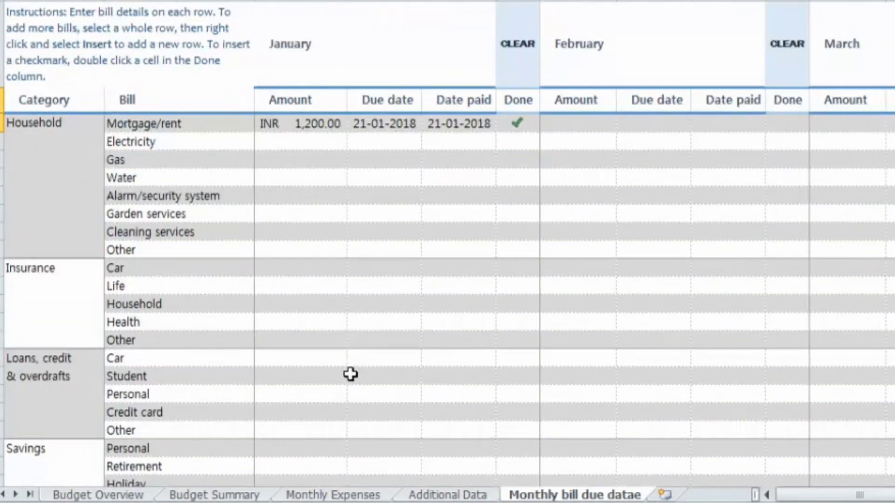